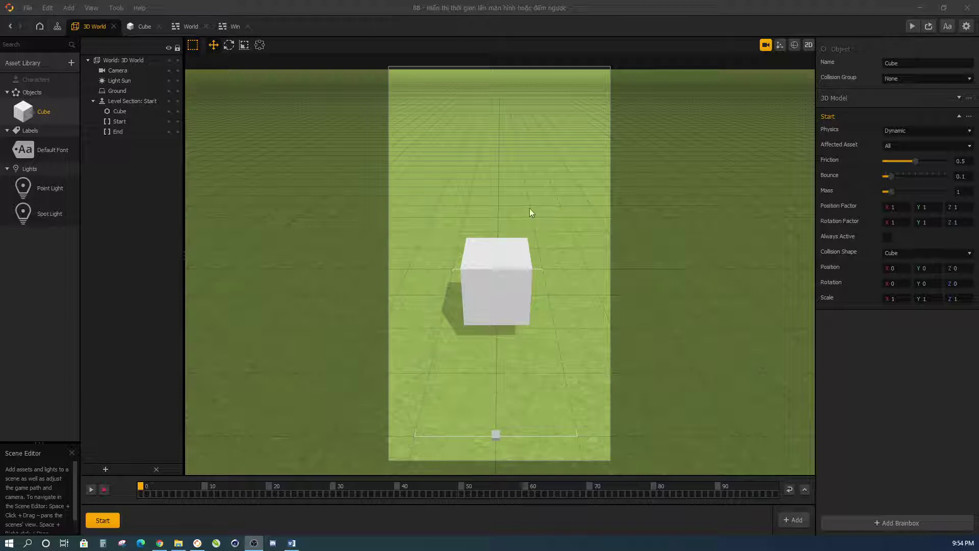
Step: Play the game preview to watch the on-screen timer run out, and close it
left_click(912, 26)
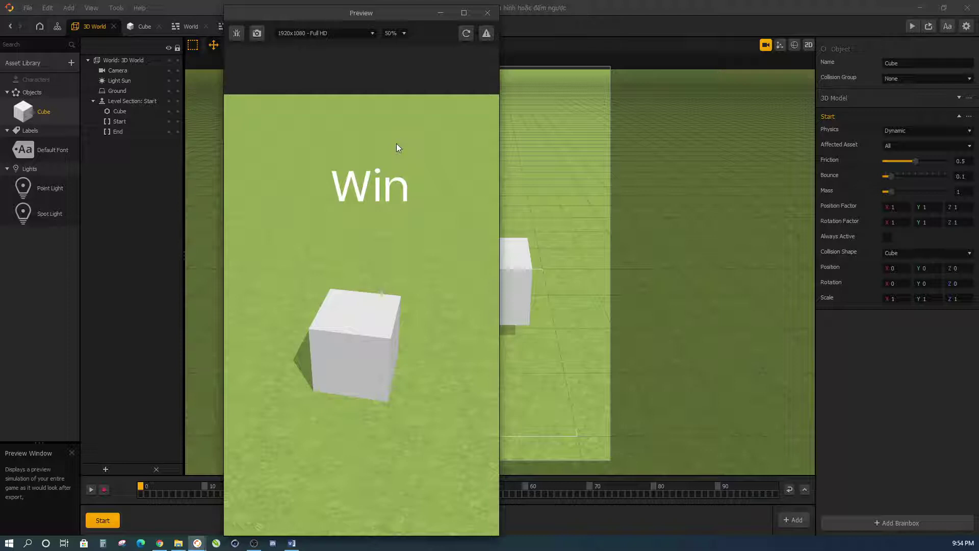
left_click(488, 12)
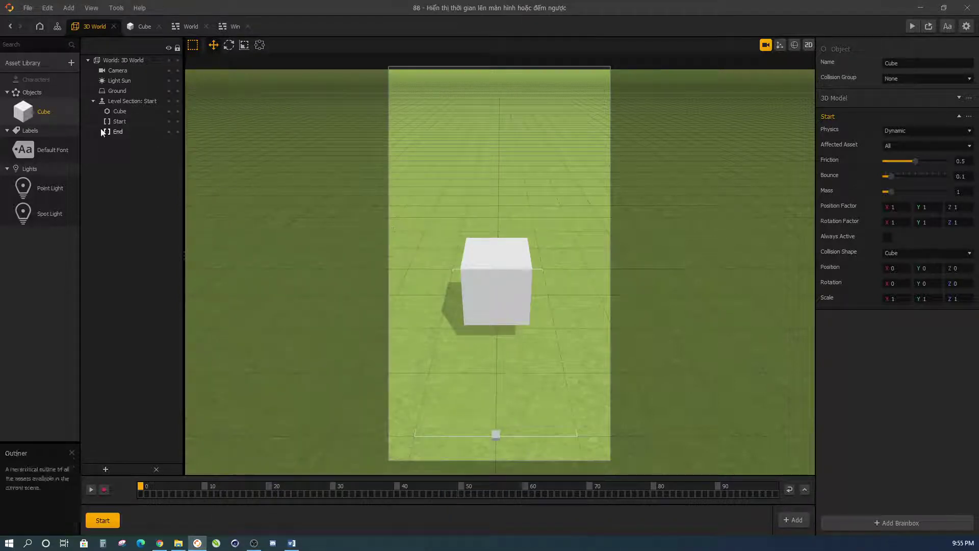
Step: Open the Cube asset's node map and move the Timer node up level with the Event node
double_click(31, 114)
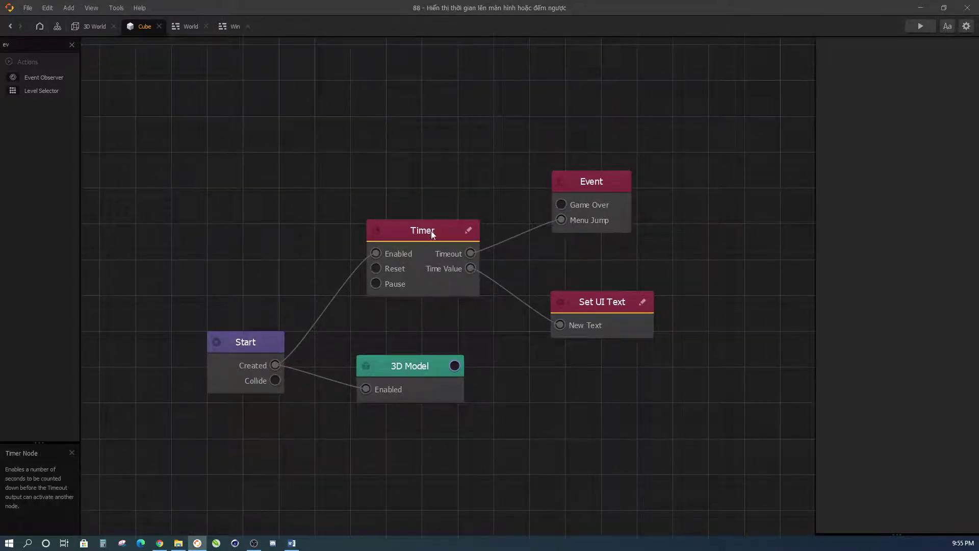
left_click_drag(415, 231, 405, 182)
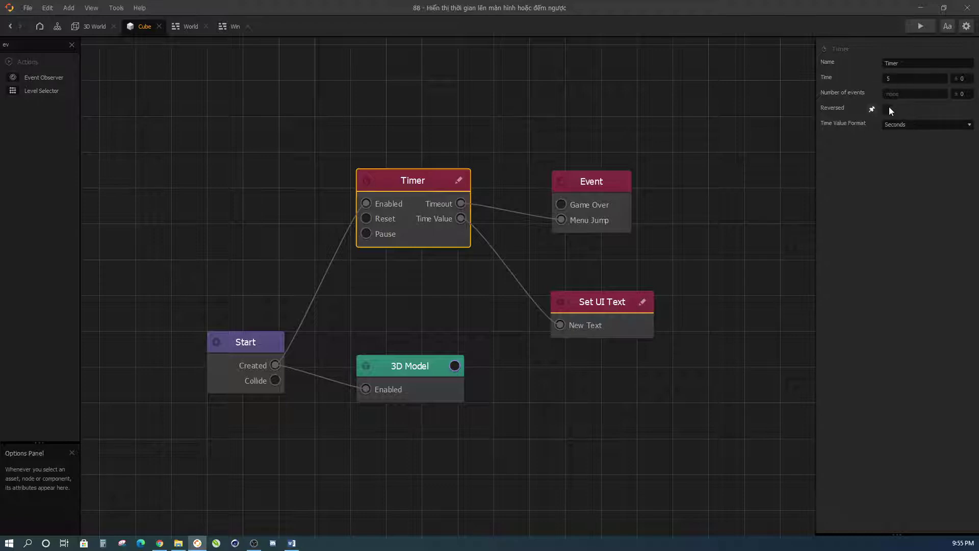
Step: Run the game preview beside the node map and set the Timer's Time Value Format to MM:SS
scroll(507, 216, "down", 3)
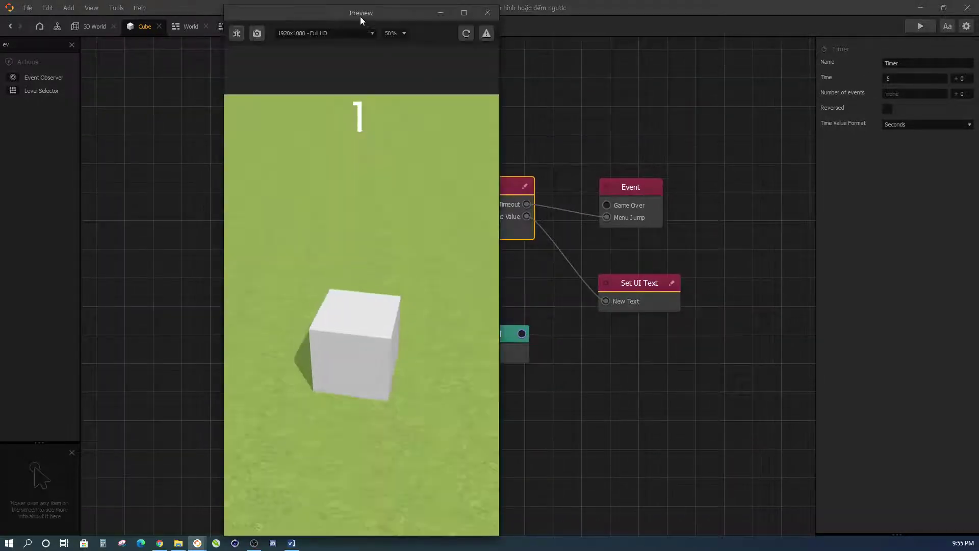
left_click_drag(360, 20, 284, 44)
left_click(898, 126)
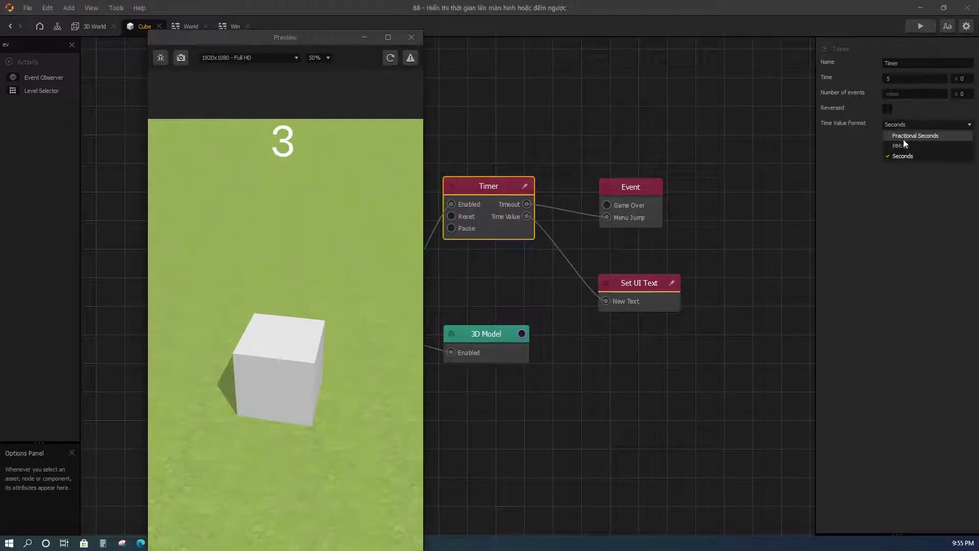
left_click(910, 147)
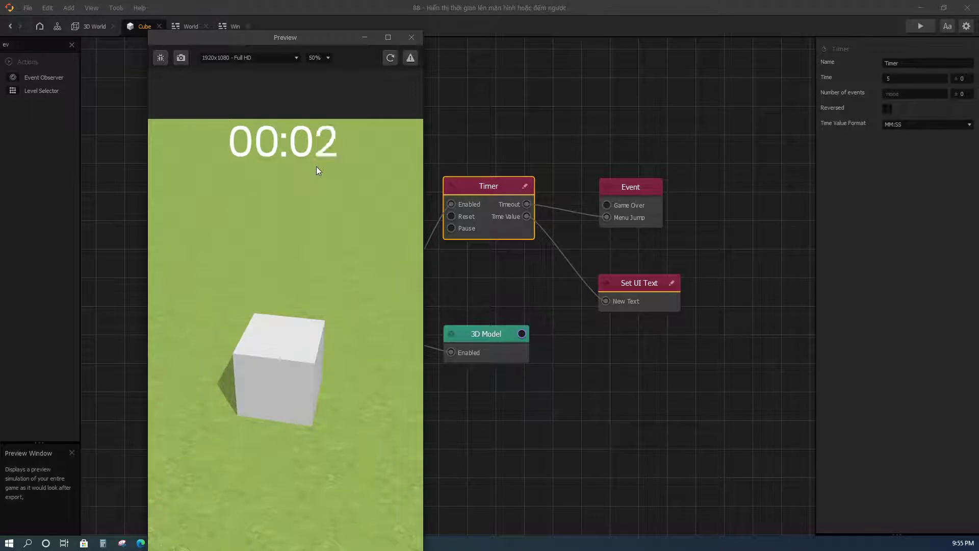
Step: Set the Timer node's Time to 10 and restart the game preview
left_click(888, 78)
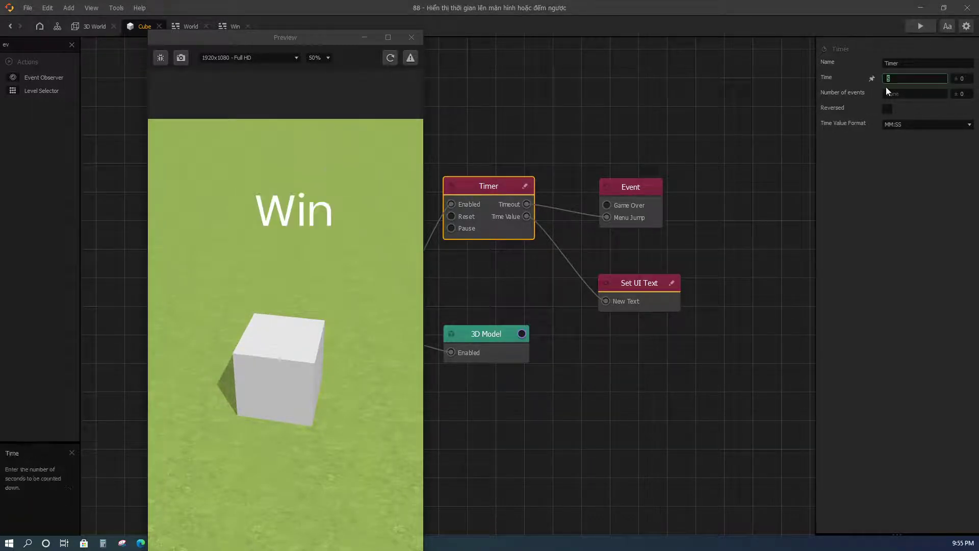
type("10")
key("Tab")
left_click(393, 60)
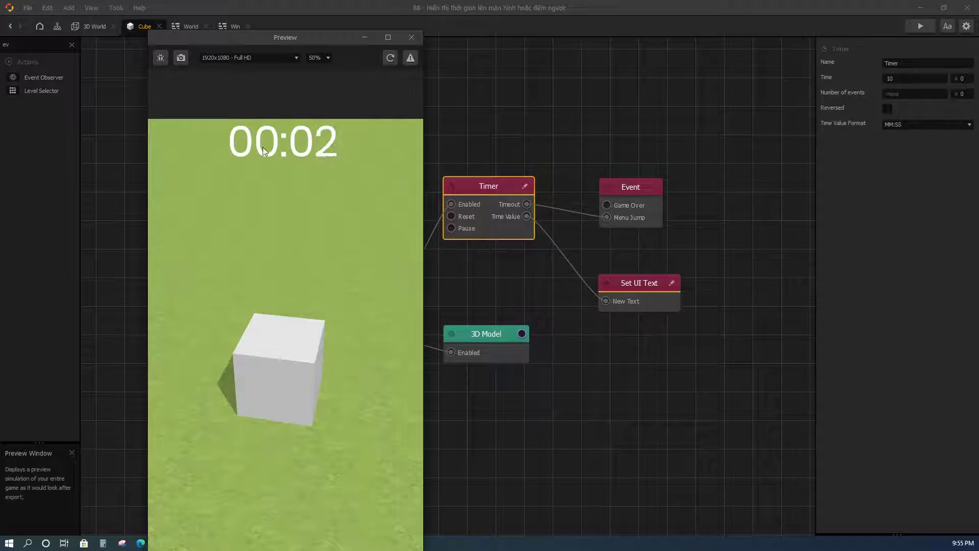
Step: Switch the Timer's Time Value Format from MM:SS to Seconds and restart the preview
left_click(895, 124)
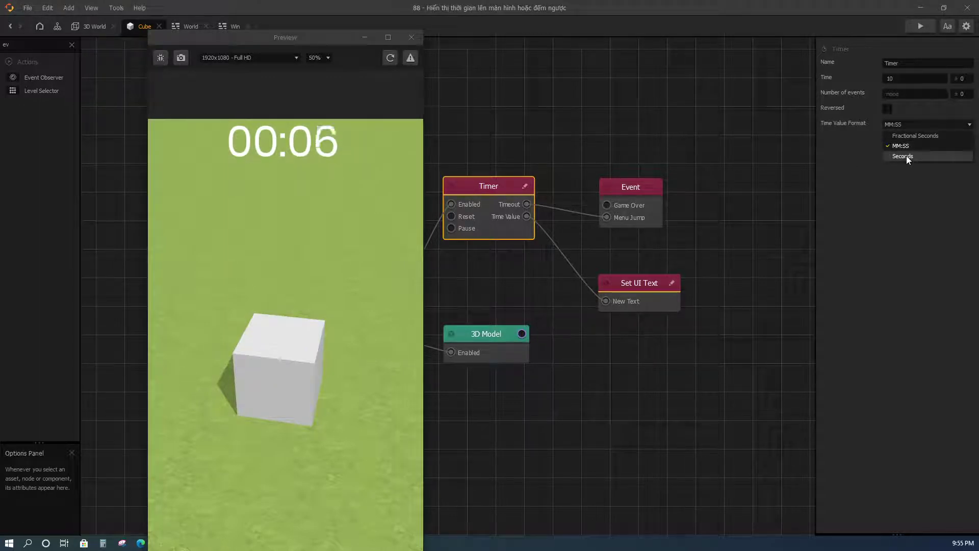
left_click(906, 155)
left_click(390, 57)
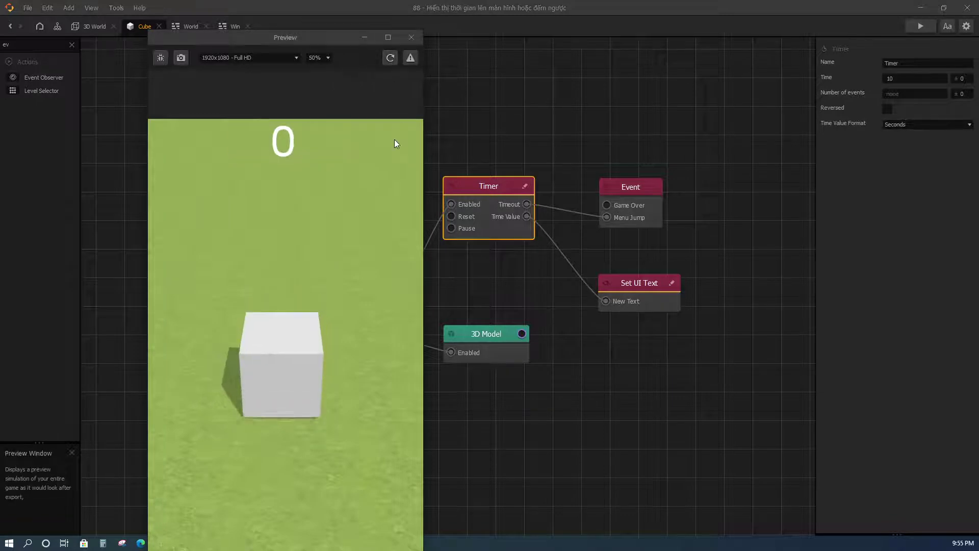
Step: Try the Fractional Seconds format for the Timer's time value by restarting the preview
left_click(920, 126)
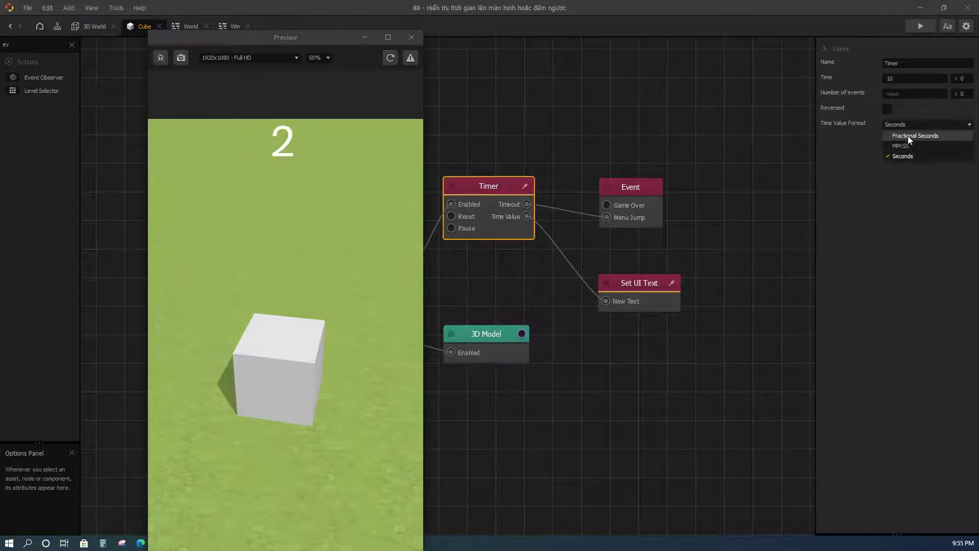
left_click(901, 134)
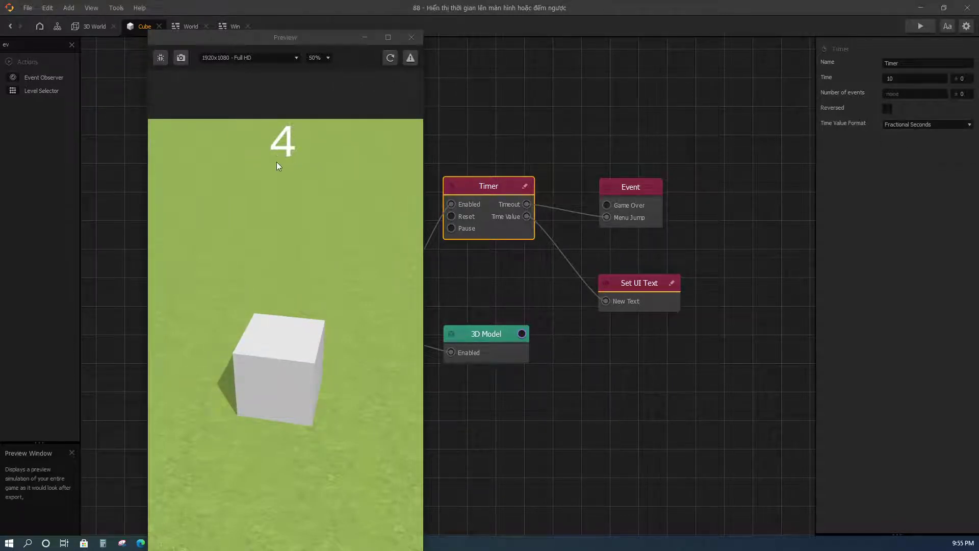
left_click(390, 57)
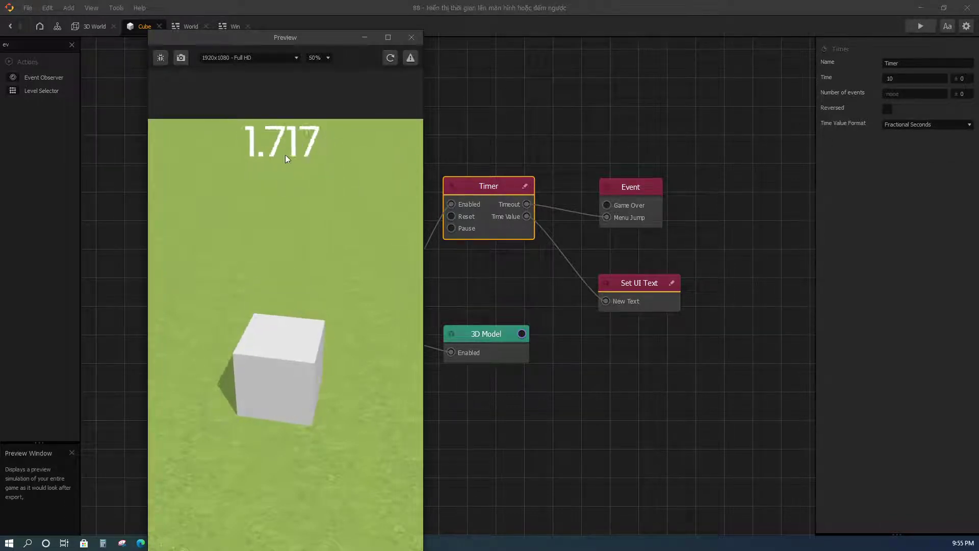
left_click(391, 62)
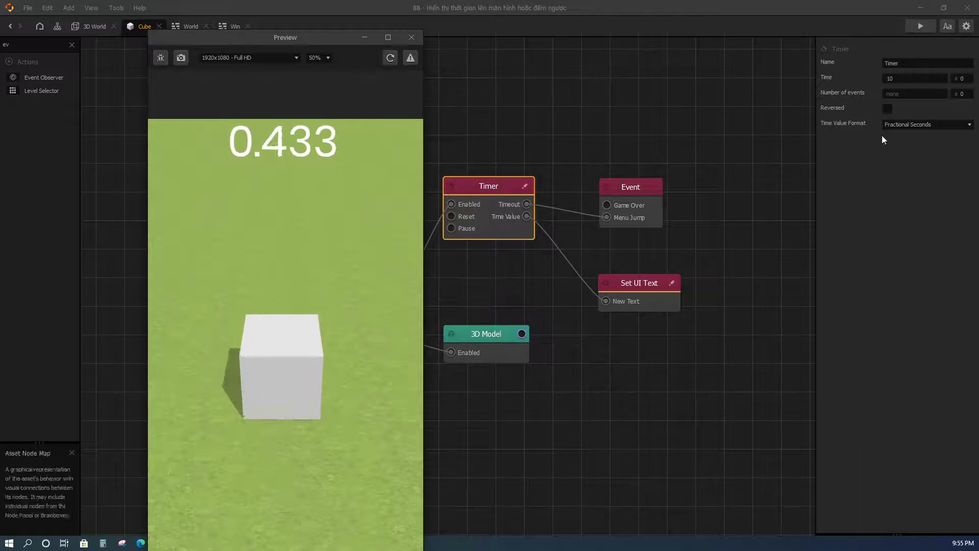
Step: Set the Timer's Time Value Format back to Seconds and restart the preview
left_click(903, 125)
left_click(905, 157)
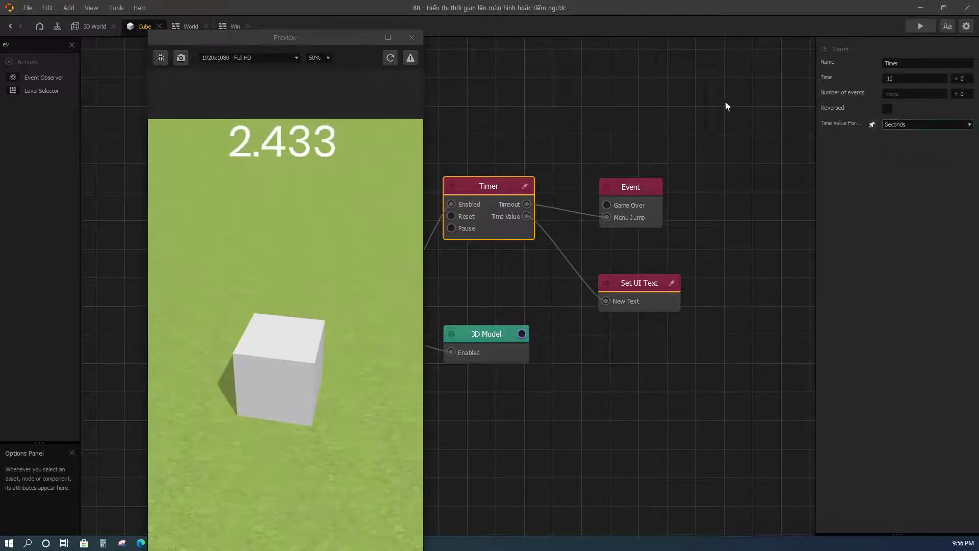
left_click(391, 59)
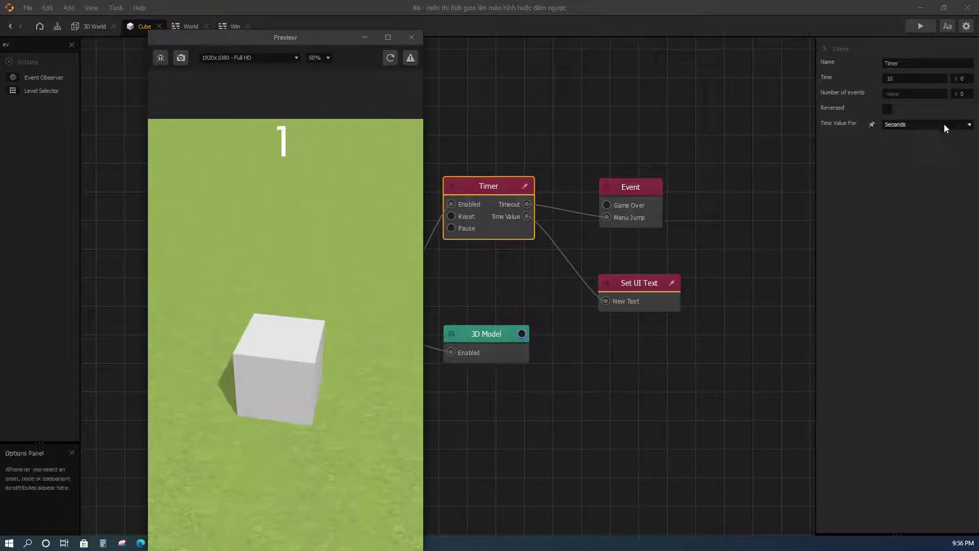
Step: Nudge the Event node slightly beside the Timer node and close the game preview
left_click_drag(555, 140, 621, 142)
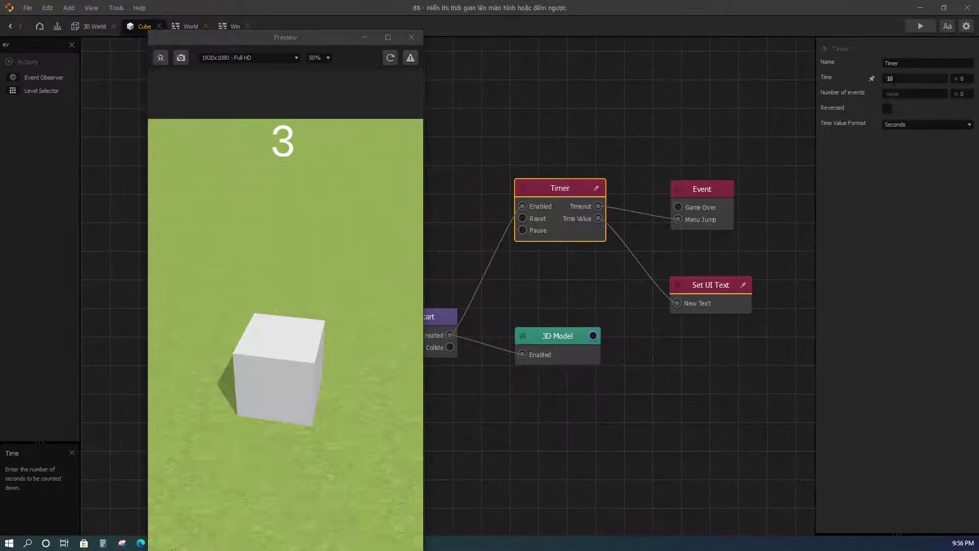
key("Tab")
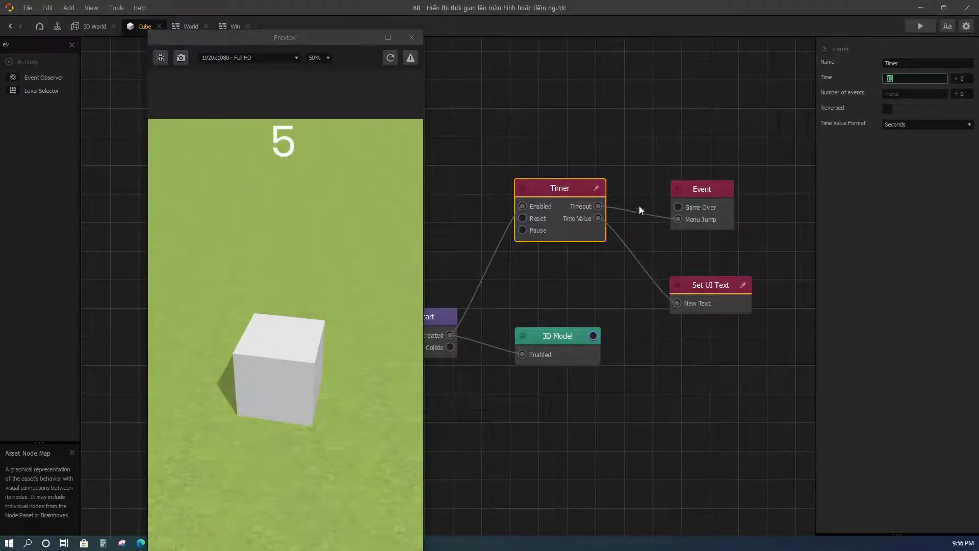
left_click(682, 190)
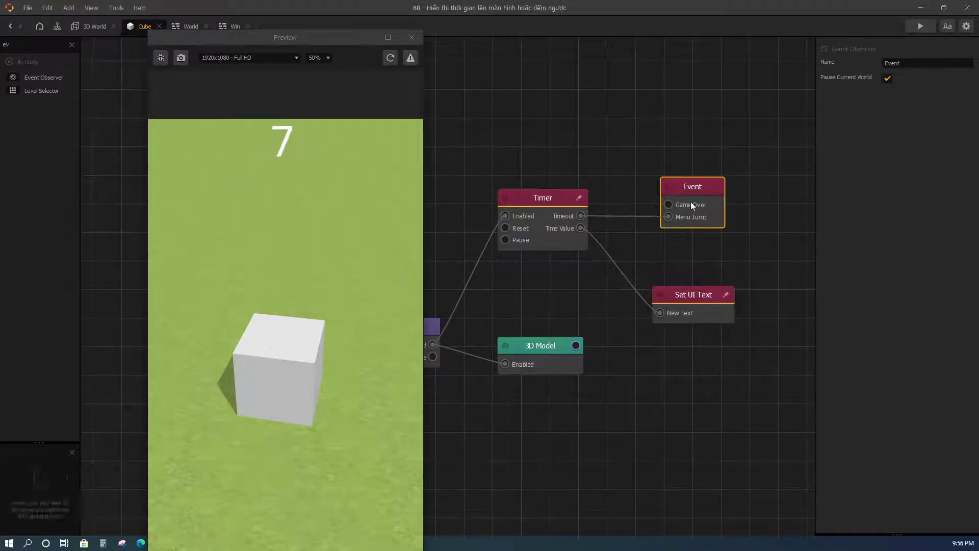
scroll(691, 193, "up", 1)
scroll(691, 190, "up", 1)
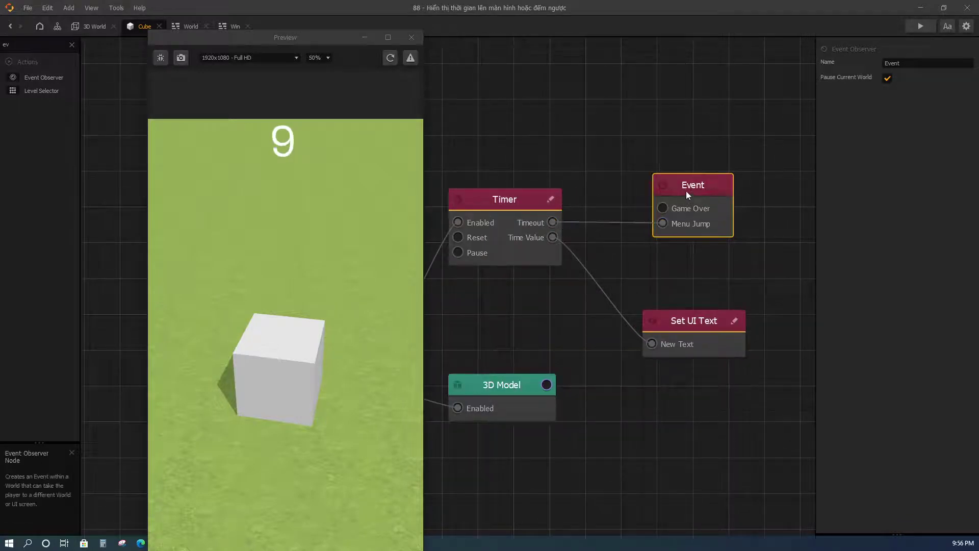
left_click_drag(662, 197, 664, 205)
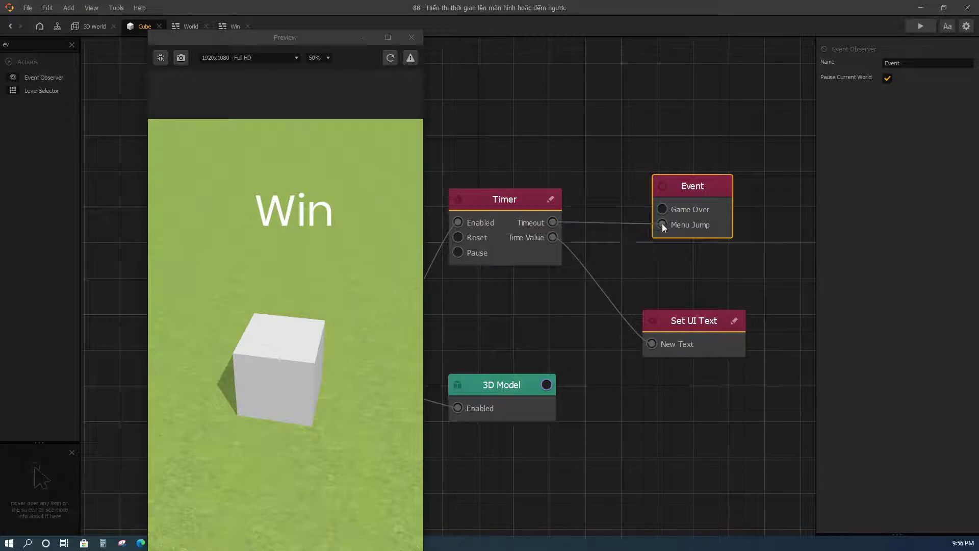
left_click(550, 220)
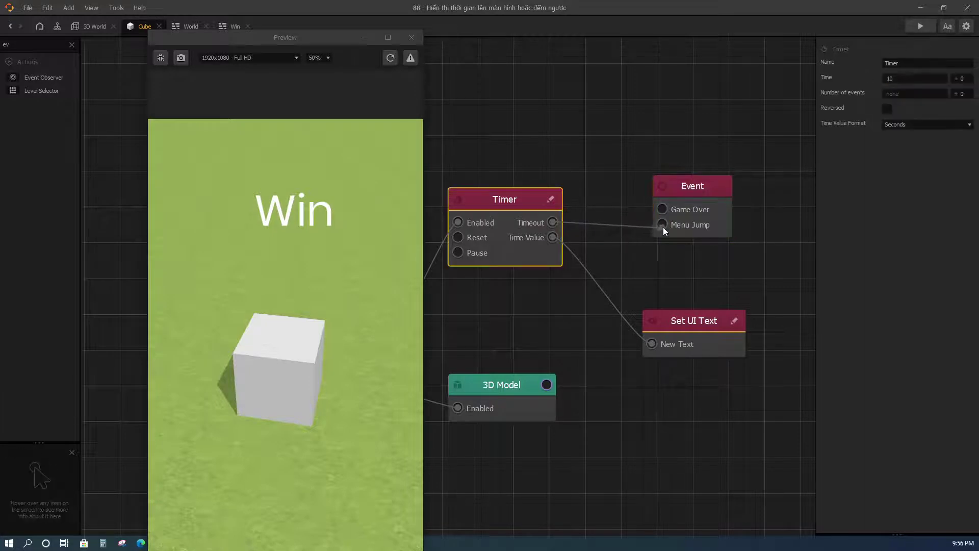
left_click(412, 37)
Step: Detach the Timer's Timeout output from the Event node's Menu Jump input and reconnect the two
left_click_drag(687, 193, 684, 202)
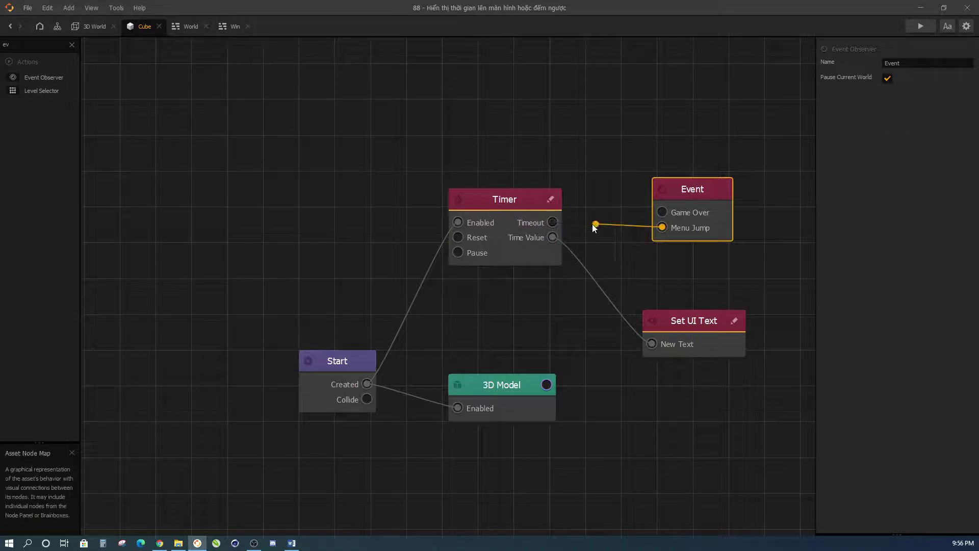
left_click(592, 224)
left_click_drag(553, 223, 662, 228)
Step: Open the game's mind map and try to link the 3D World node's Event output to the Win screen
left_click(94, 28)
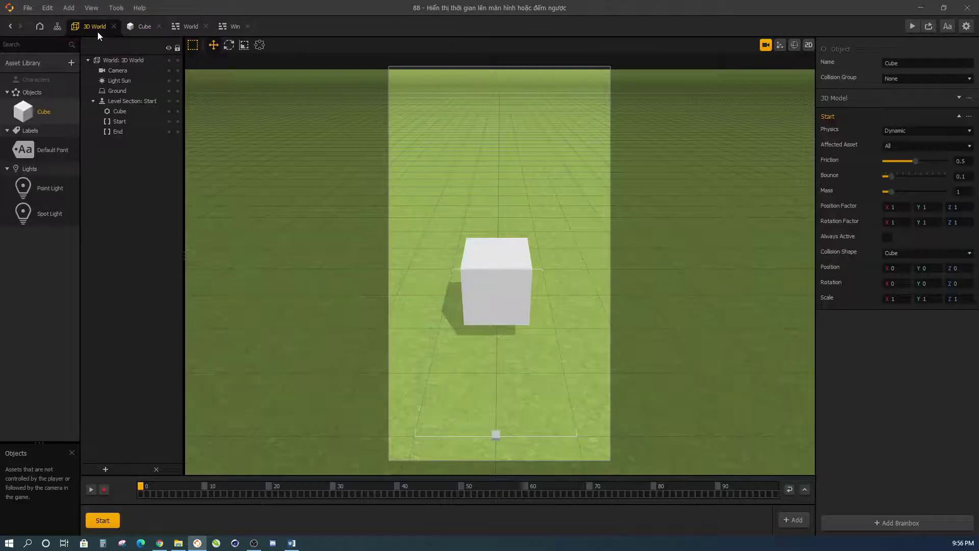
left_click(61, 29)
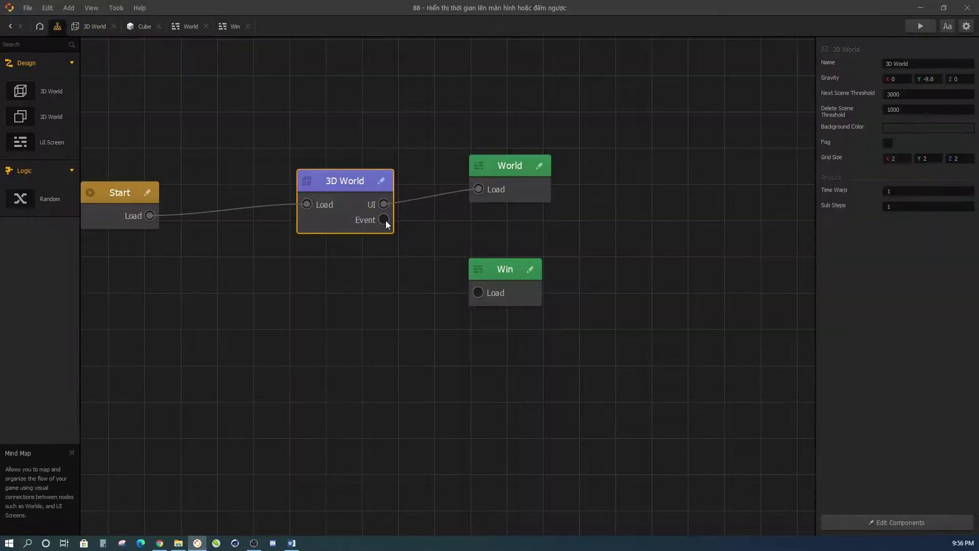
left_click_drag(383, 220, 463, 308)
Step: Rename the 3D World node to Level 2
mouse_move(355, 178)
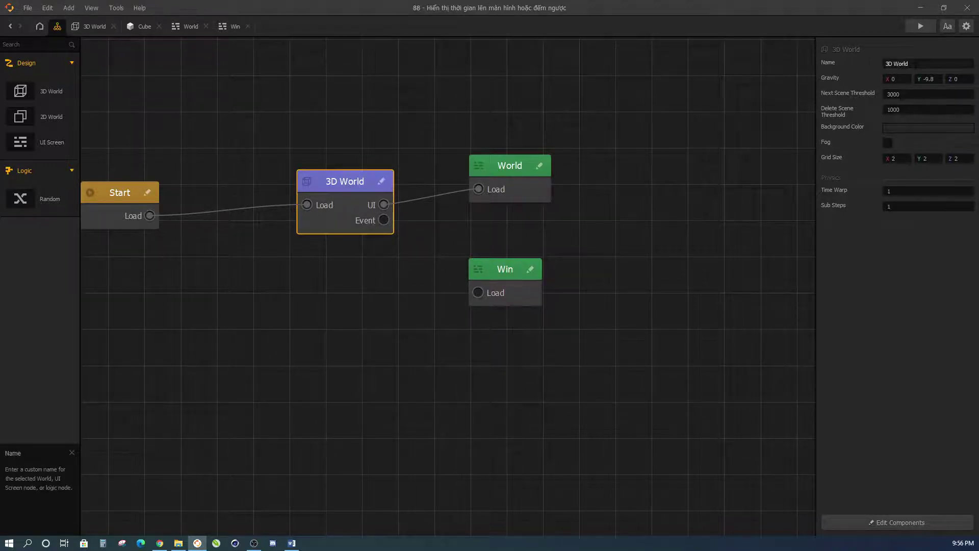
left_click(890, 64)
type("Level 2")
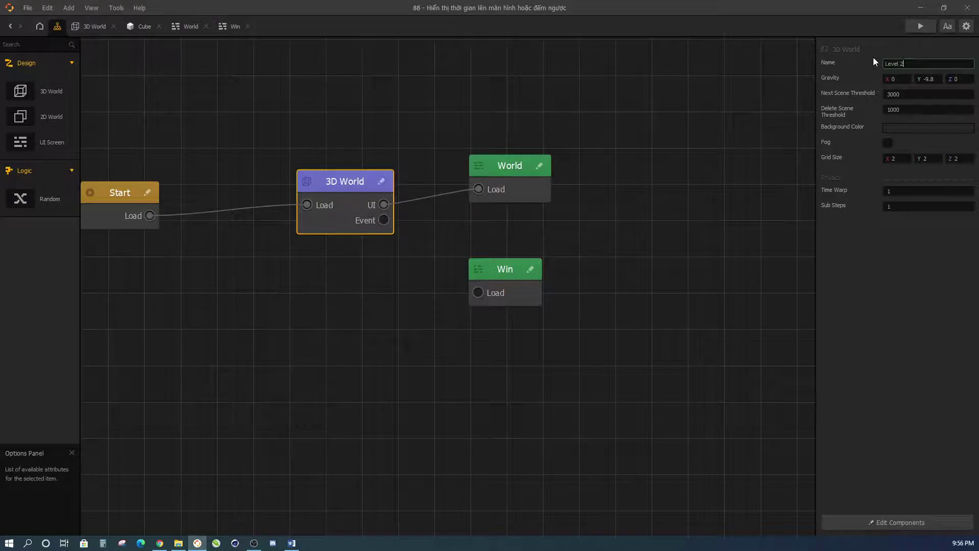
key("Return")
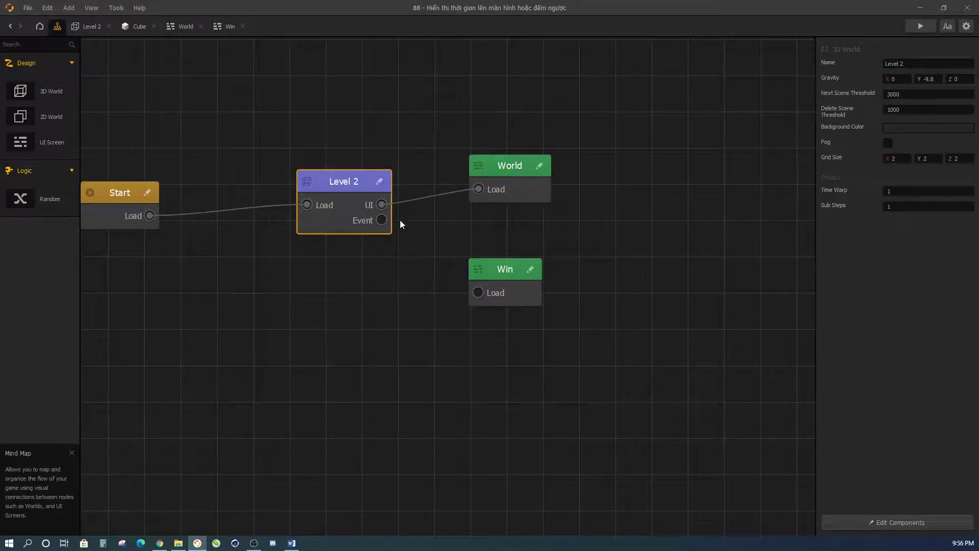
Step: Connect the Level 2 node's Event output to the Win screen's Load input and test the link in the game preview
left_click_drag(402, 237, 503, 264)
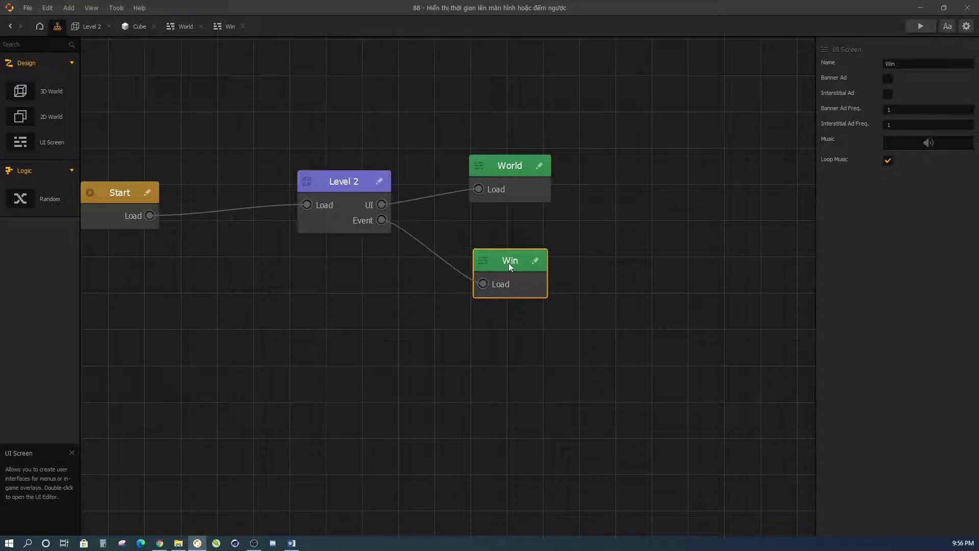
left_click(919, 28)
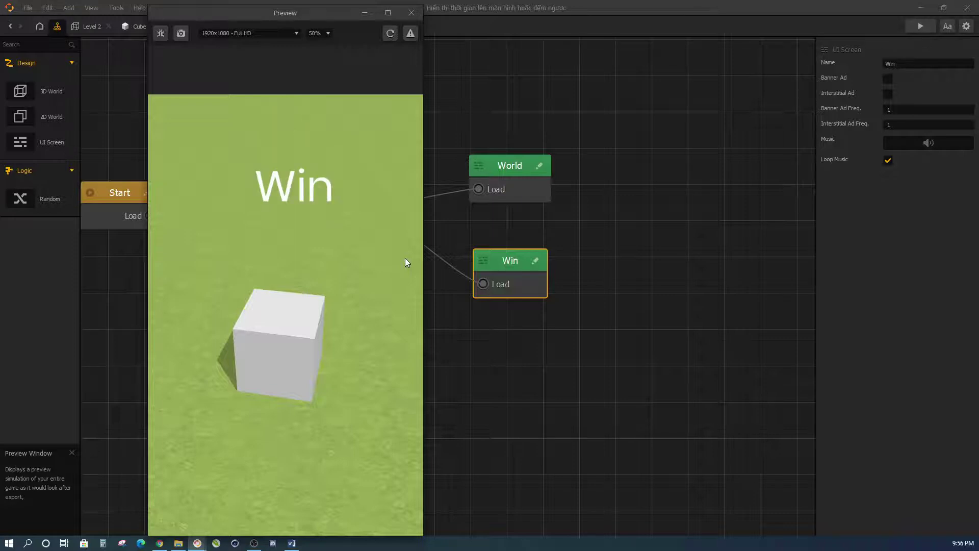
left_click(411, 12)
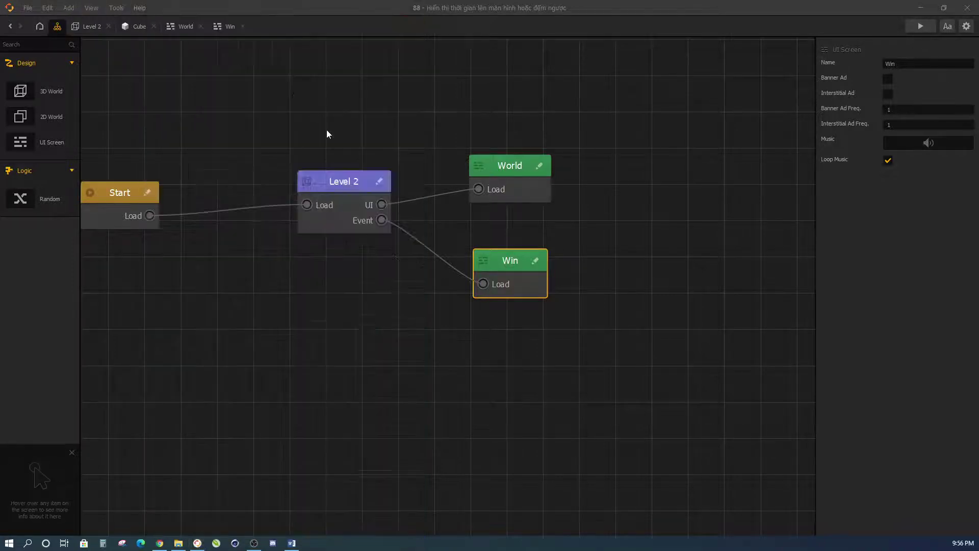
Step: Return to the Cube's node map and move the Event and Set UI Text nodes slightly upward
double_click(356, 180)
left_click(136, 31)
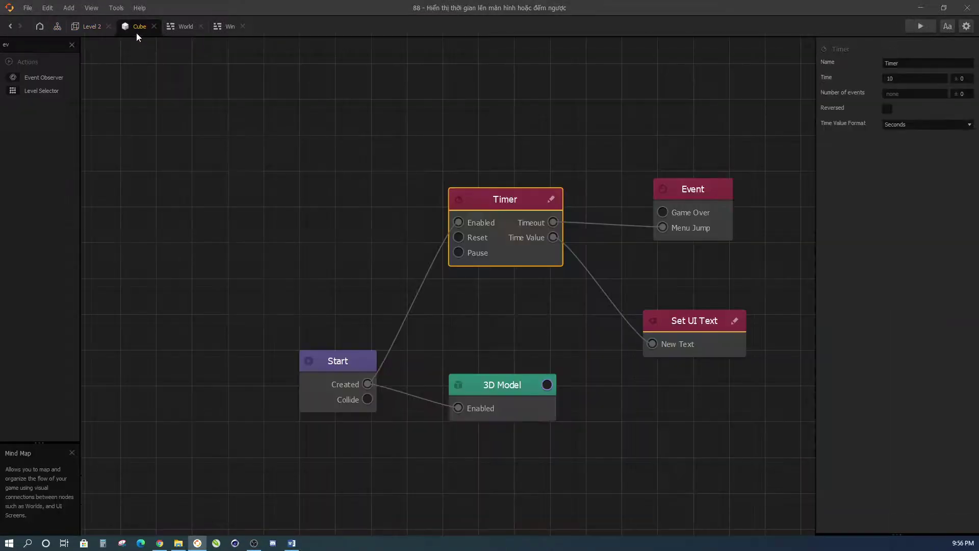
left_click_drag(636, 230, 590, 212)
left_click(647, 166)
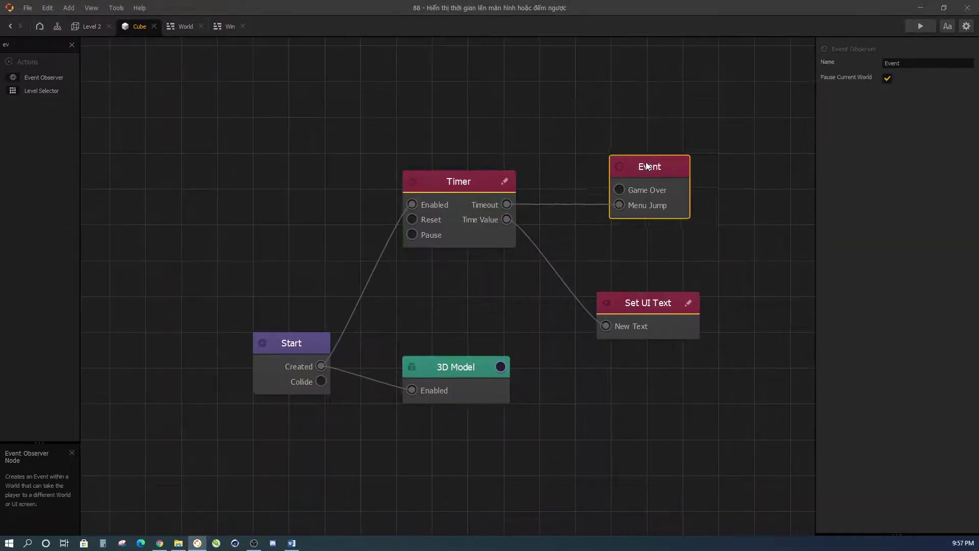
left_click_drag(646, 166, 649, 160)
left_click_drag(641, 292, 642, 279)
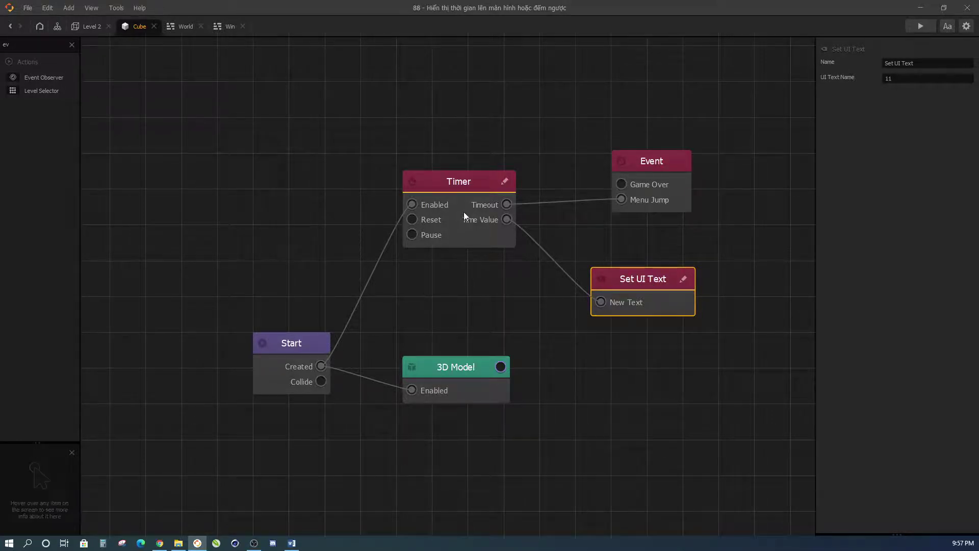
Step: Move the Set UI Text node slightly up and to the right, and shift the Timer node slightly upward in the Cube's node map
scroll(463, 212, "up", 1)
left_click_drag(644, 278, 668, 262)
left_click(458, 183)
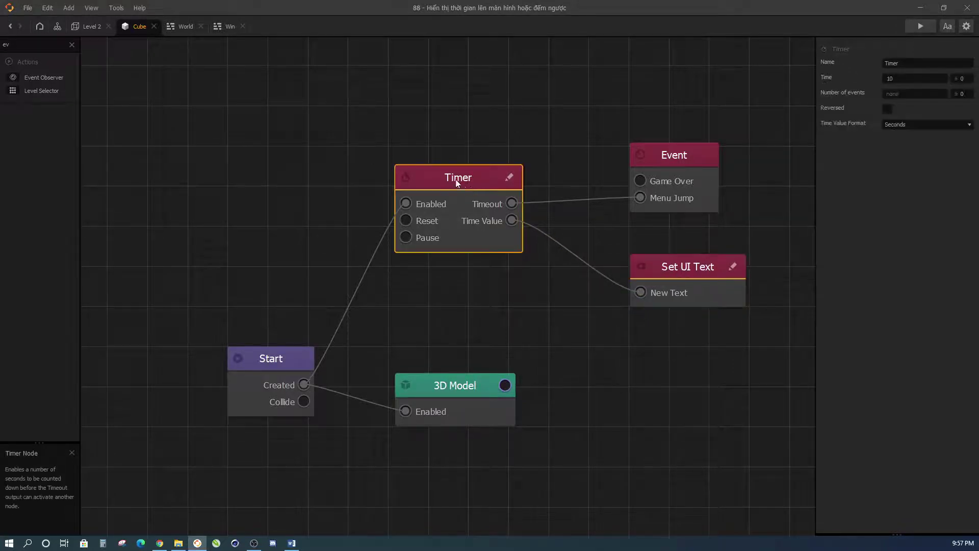
scroll(492, 228, "up", 1)
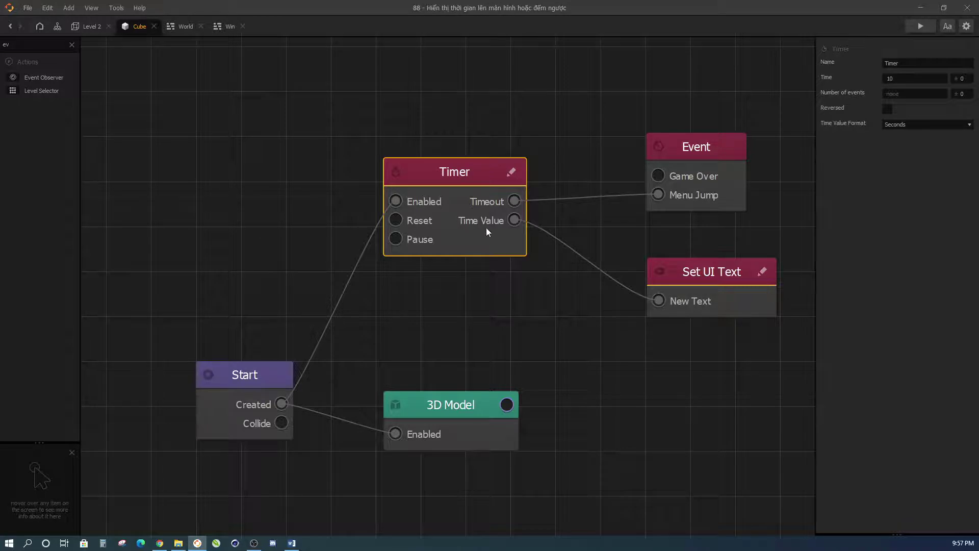
mouse_move(486, 232)
scroll(491, 231, "down", 1)
scroll(466, 191, "up", 1)
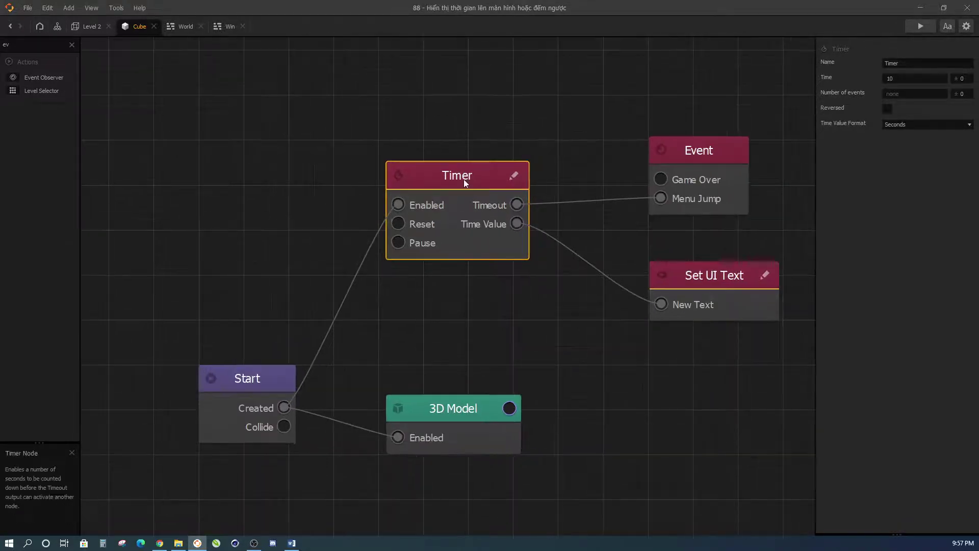
left_click_drag(466, 191, 456, 170)
mouse_move(458, 167)
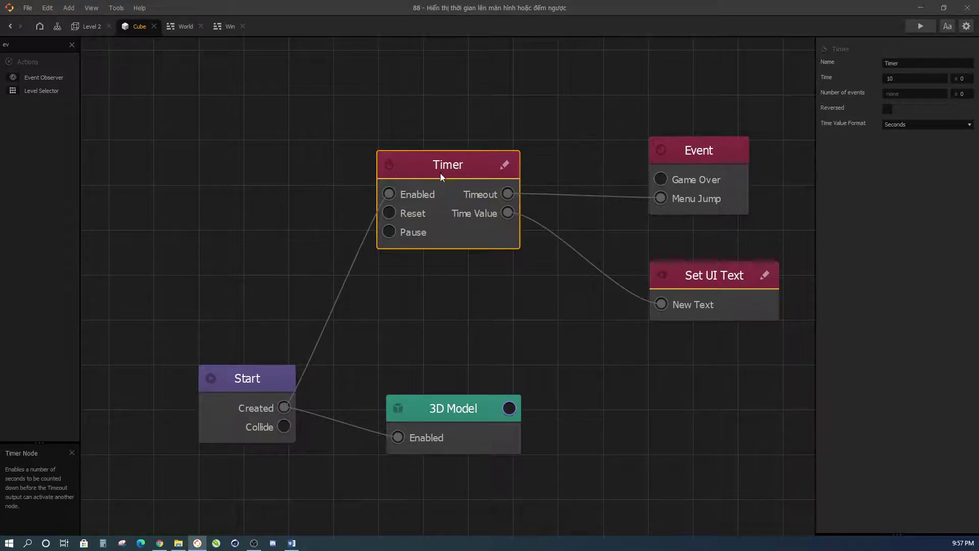
middle_click_drag(466, 178, 436, 243)
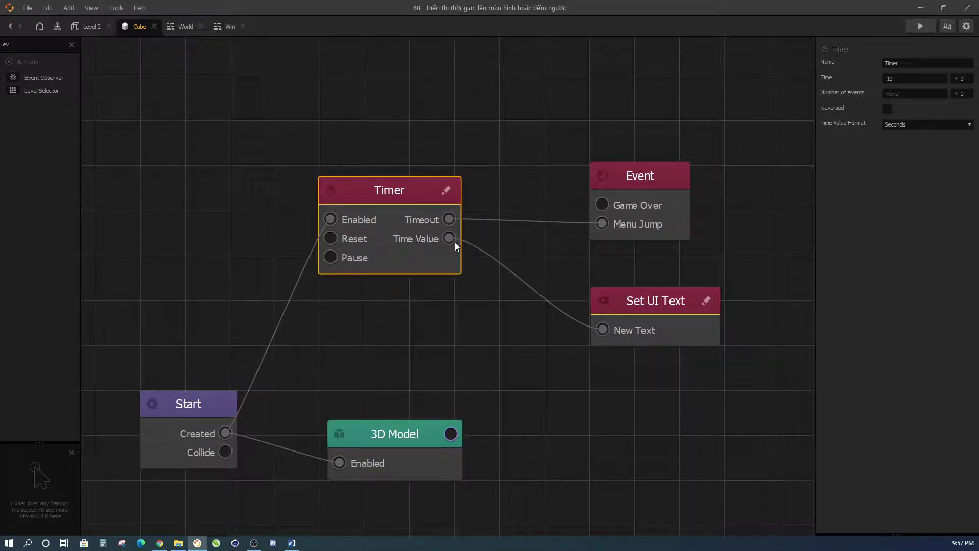
Step: Select the Set UI Text node and examine its UI Text Name value
left_click(485, 253)
left_click_drag(449, 238, 648, 309)
left_click(870, 78)
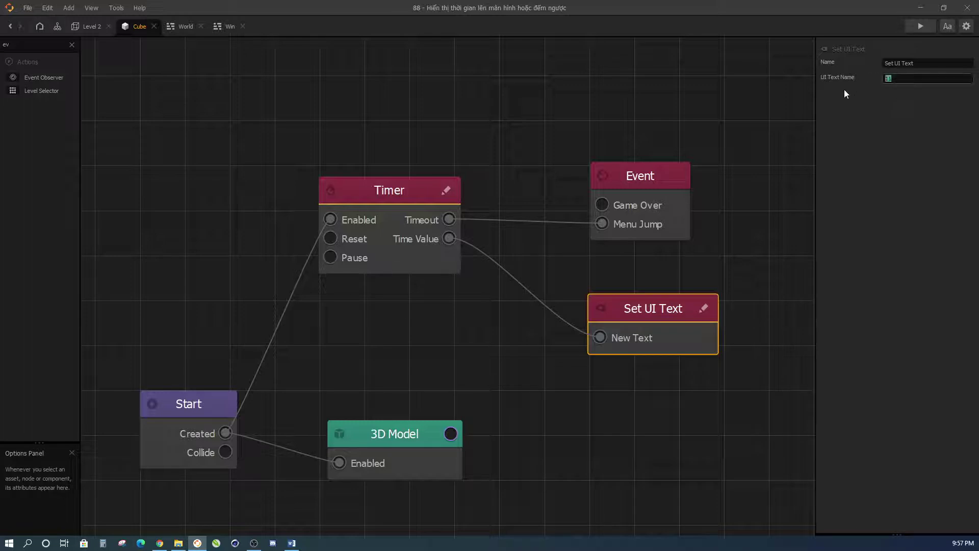
key("Return")
left_click(899, 80)
key("ctrl+a")
key("Right")
key("ctrl+a")
type("1")
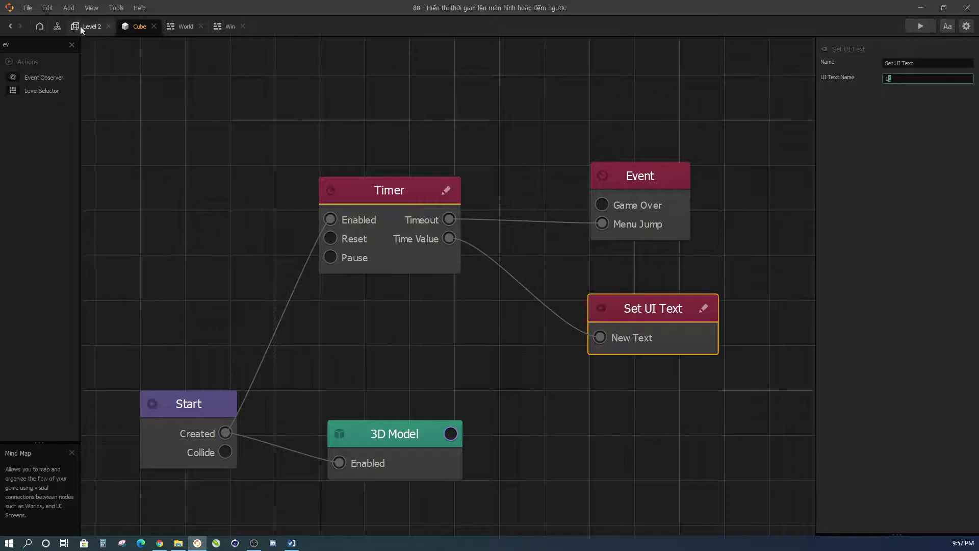
Step: In the game's mind map, move the World UI screen node slightly upward and open it for editing
left_click(84, 26)
left_click(57, 26)
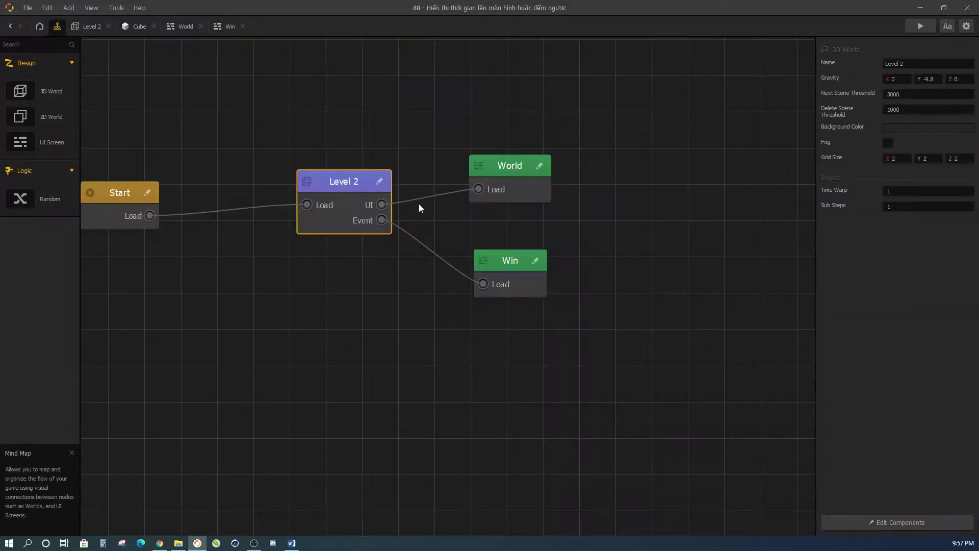
left_click_drag(525, 192, 524, 172)
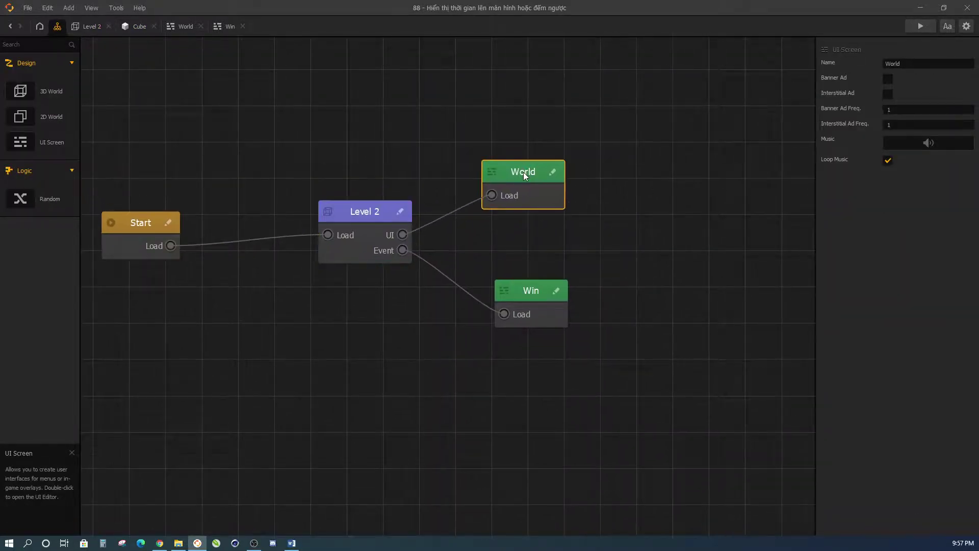
double_click(523, 173)
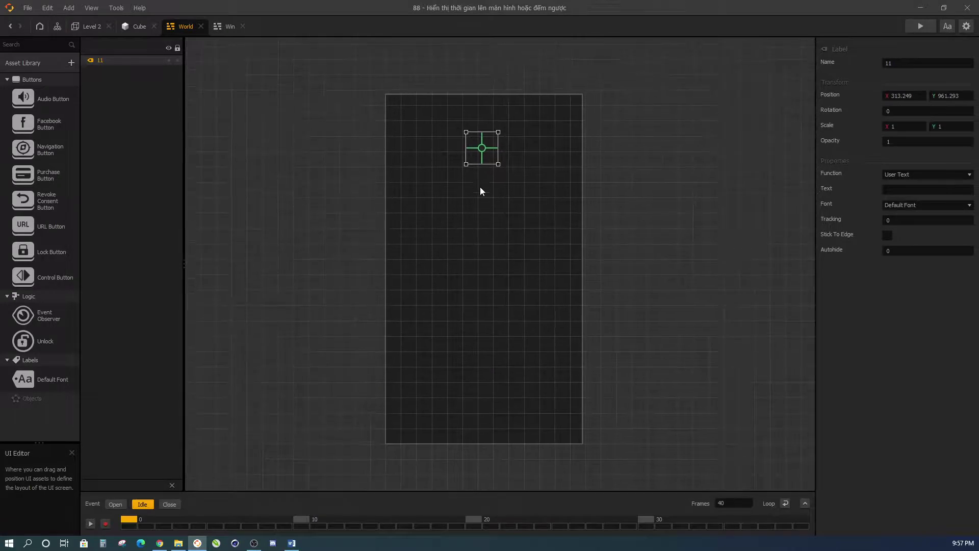
scroll(483, 178, "up", 1)
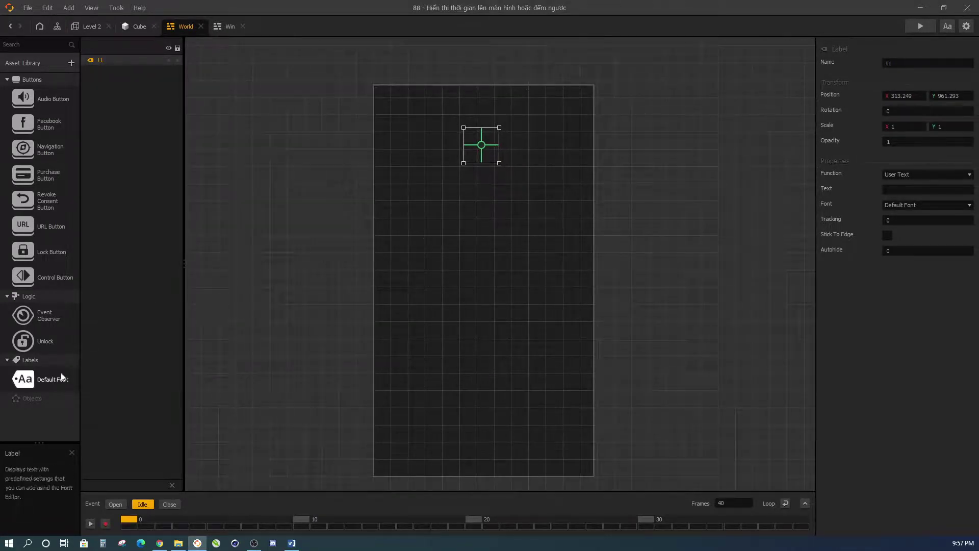
Step: Try placing a second Default Font label with the User Text function on the World screen, and delete it
left_click_drag(49, 382, 498, 223)
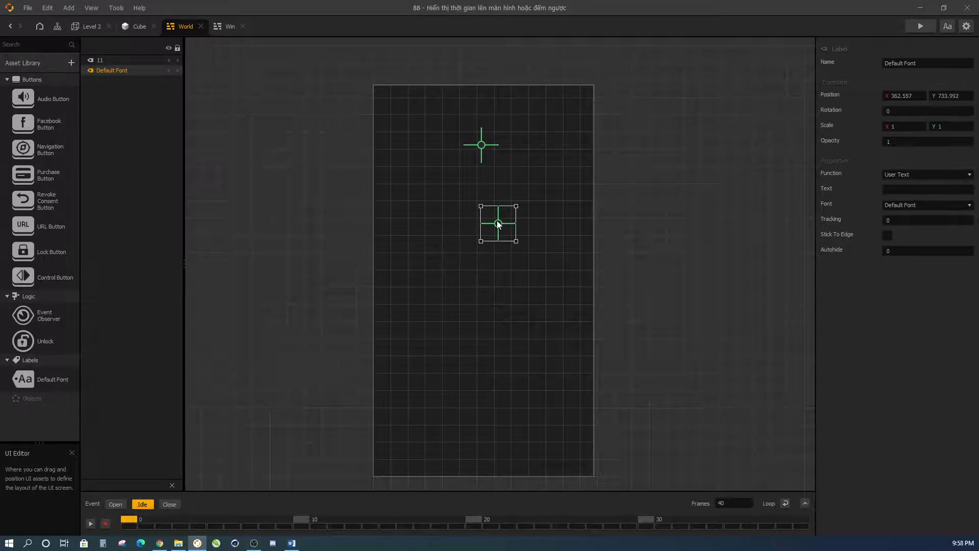
left_click(905, 174)
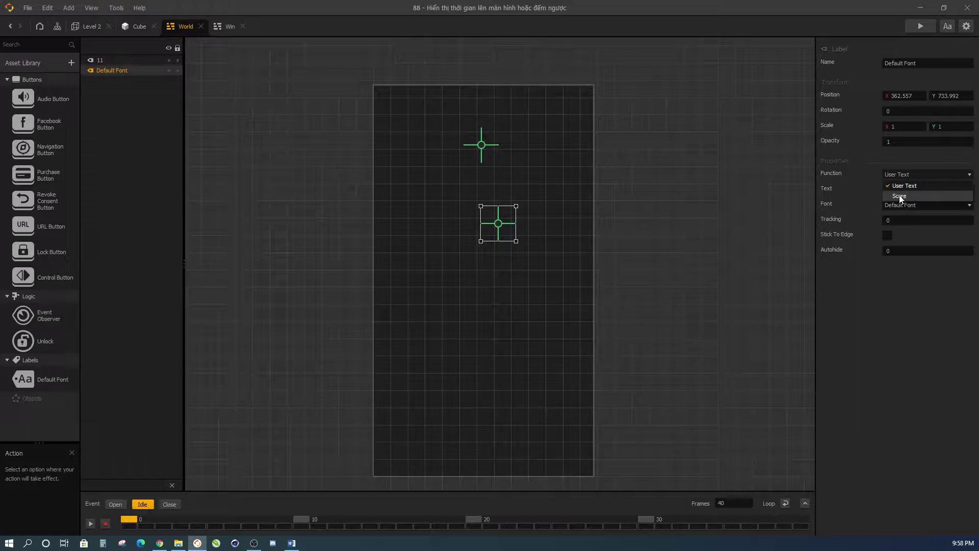
left_click(906, 186)
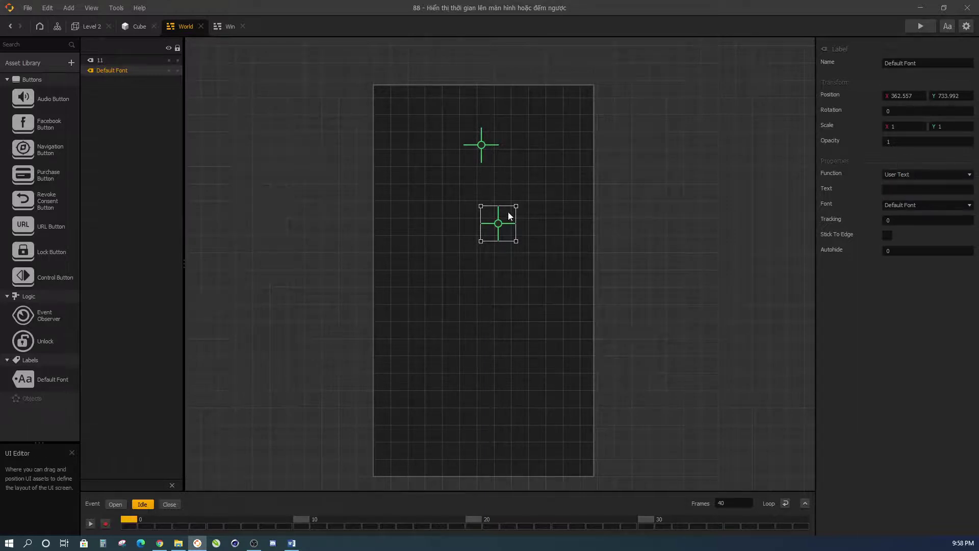
key("Delete")
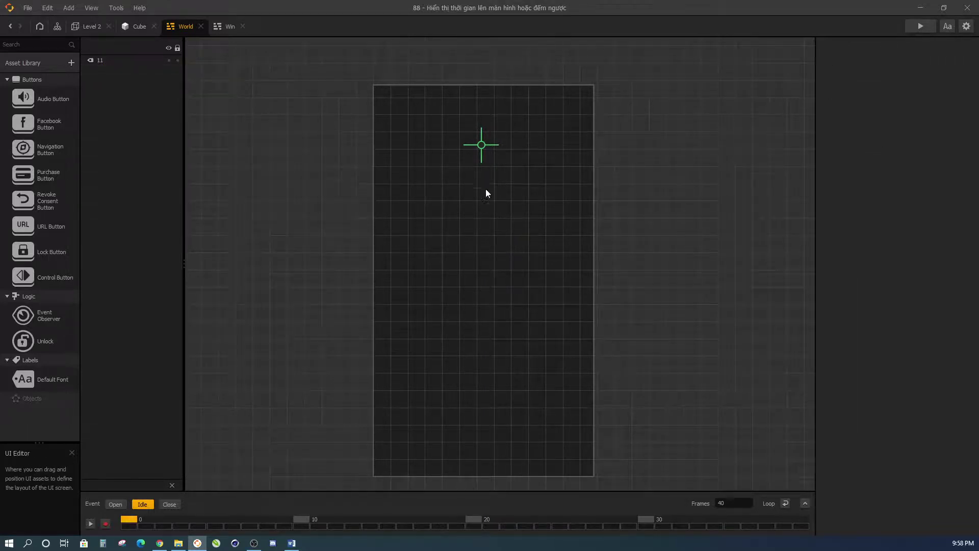
Step: Select the existing label on the World screen and examine its Name value
left_click(480, 149)
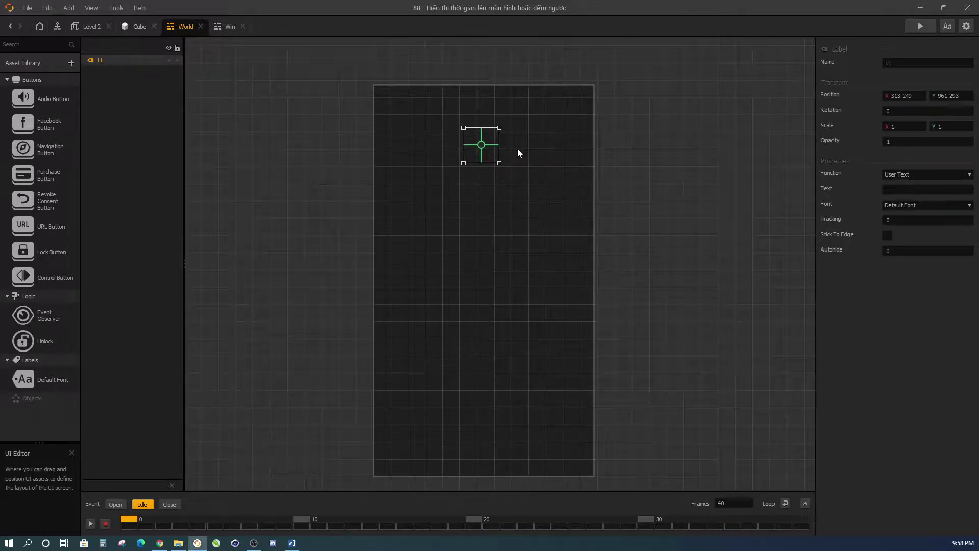
left_click(897, 63)
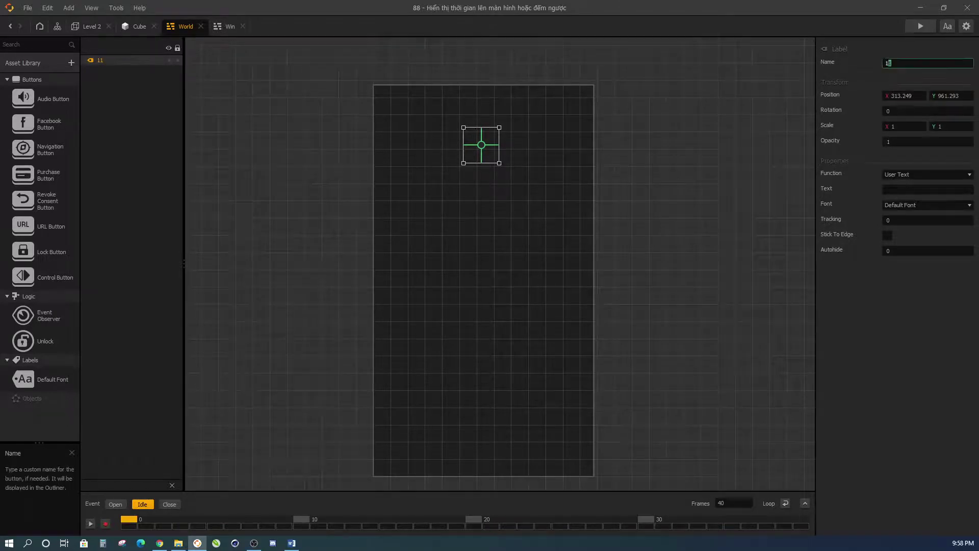
left_click(900, 75)
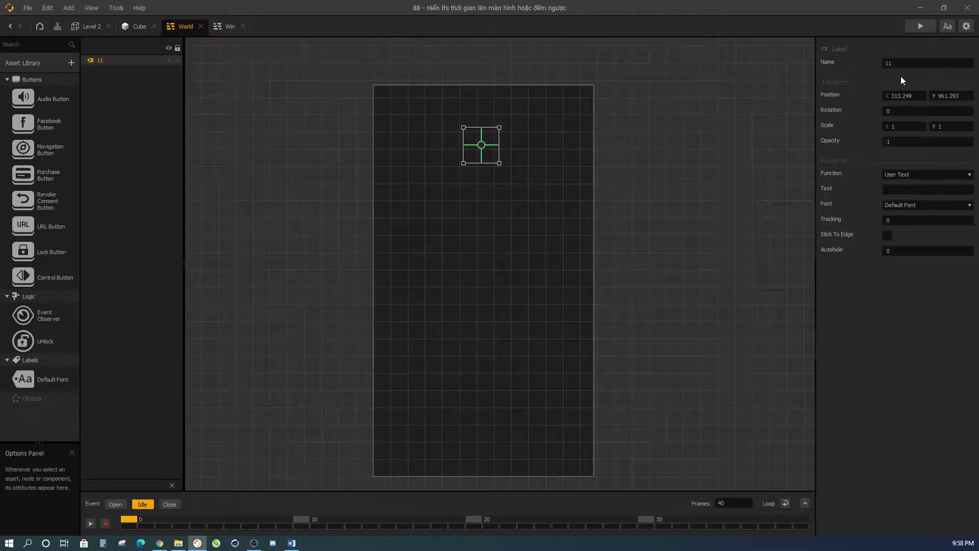
scroll(472, 173, "up", 1)
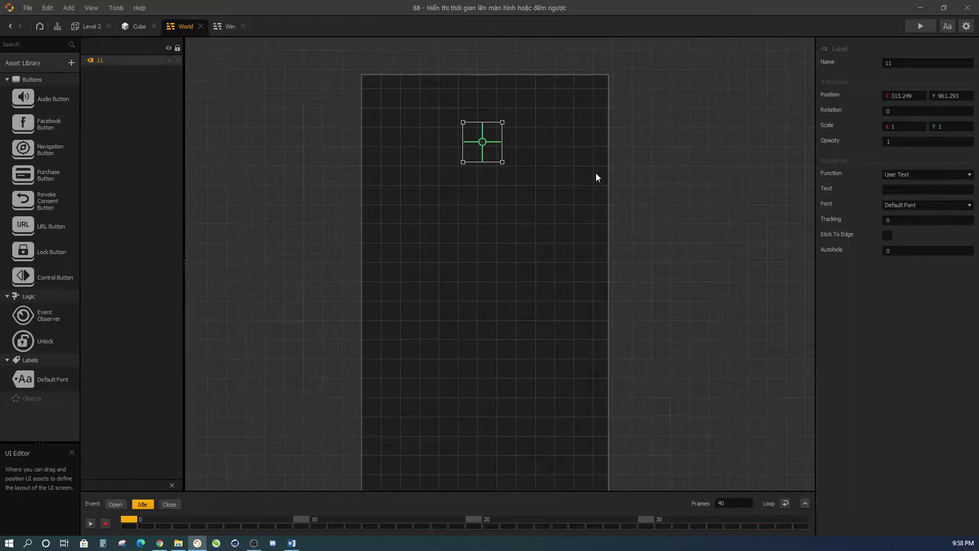
scroll(442, 227, "down", 2)
left_click(908, 63)
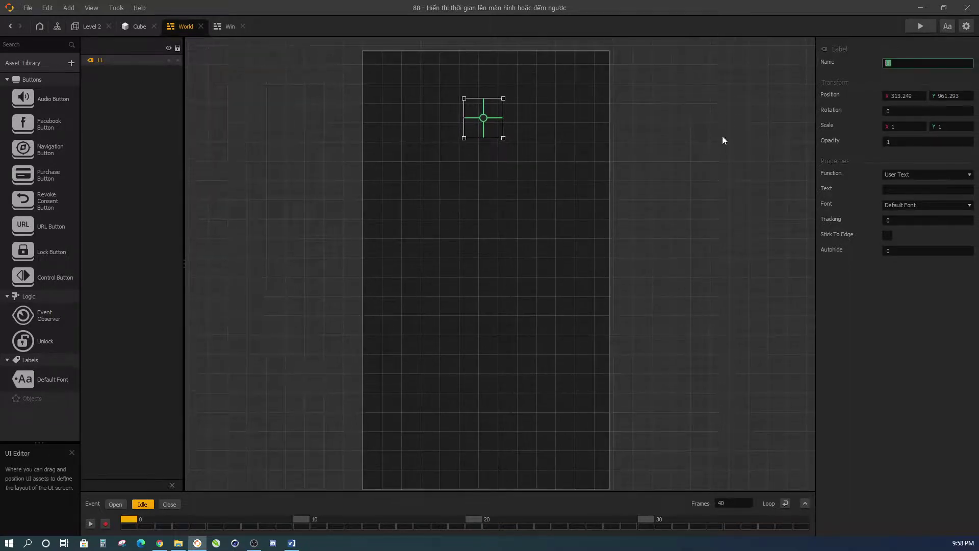
Step: Return to the Cube's node map and move the Set UI Text node slightly up and to the right
left_click(138, 26)
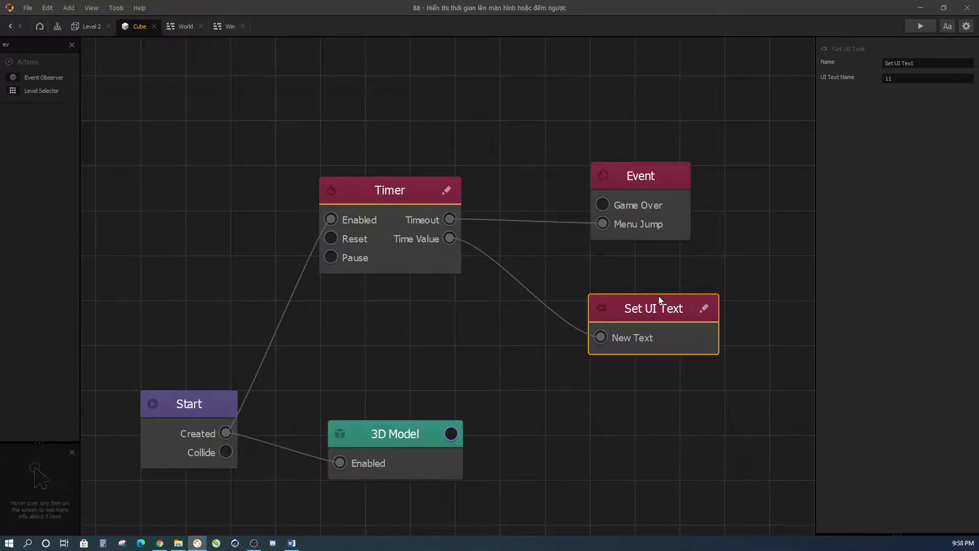
left_click_drag(648, 310, 643, 301)
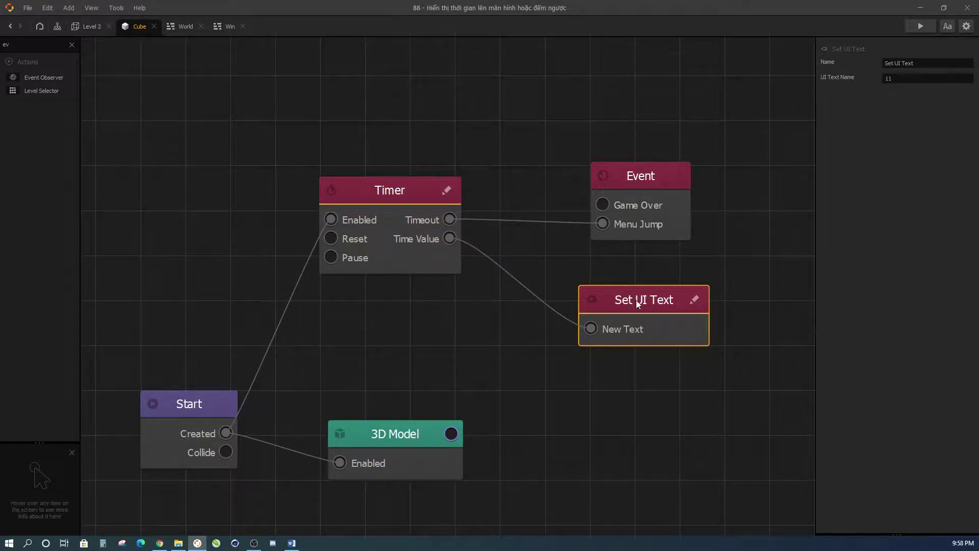
left_click_drag(635, 300, 652, 296)
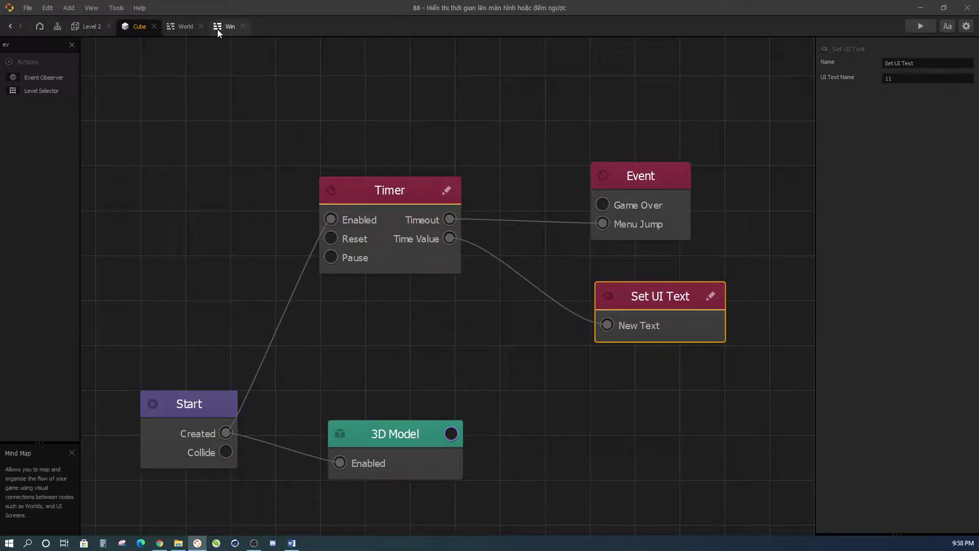
Step: Add a Default Font label below label 11 on the World screen, name it 22, and compare the two labels
left_click(186, 26)
left_click_drag(23, 378, 472, 224)
left_click(905, 63)
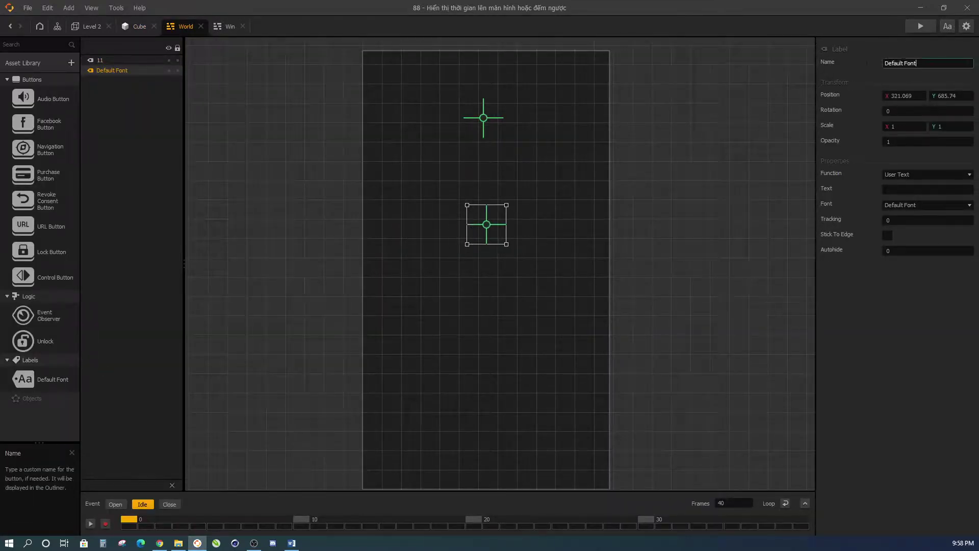
key("ctrl+a")
type("22")
key("Tab")
left_click(478, 121)
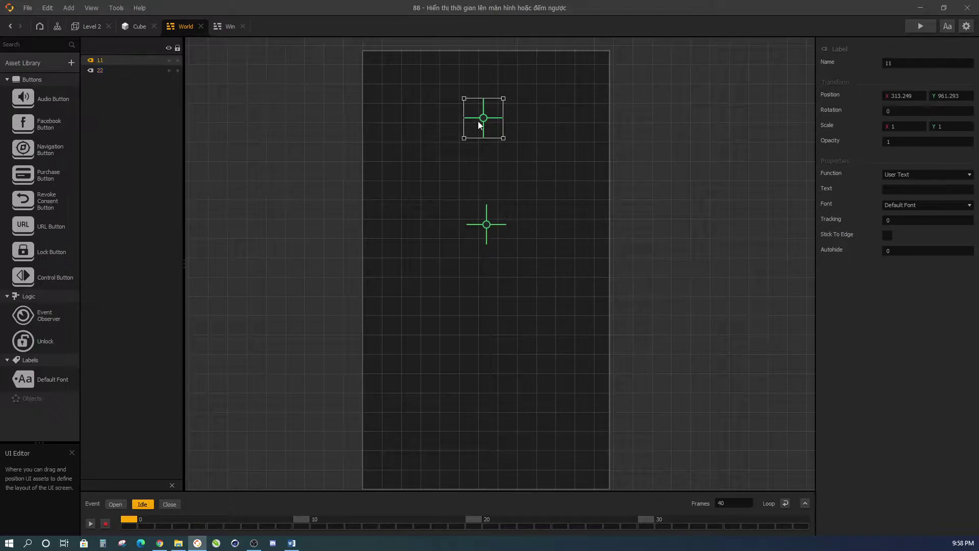
left_click(489, 225)
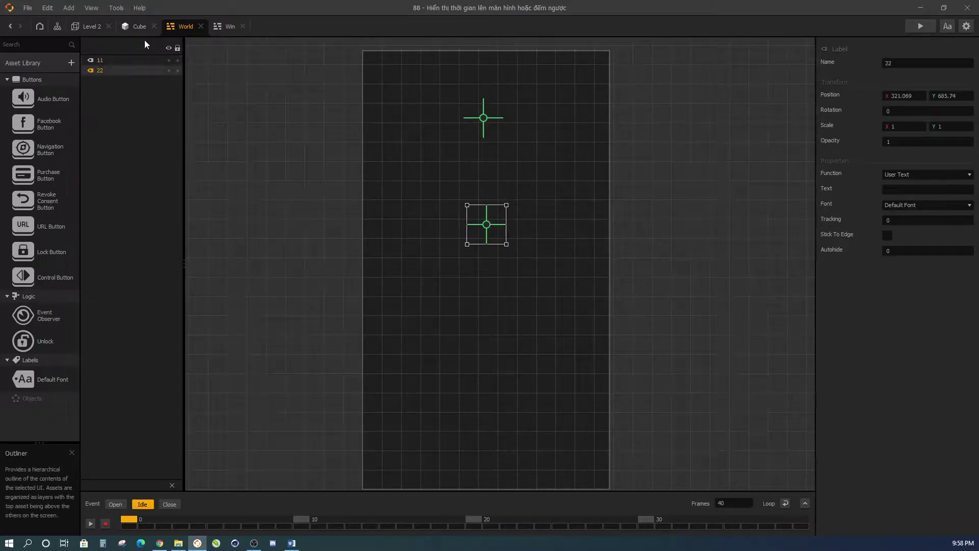
Step: Check the Set UI Text node's UI Text Name in the Cube's node map and test the timer in the game preview
left_click(136, 27)
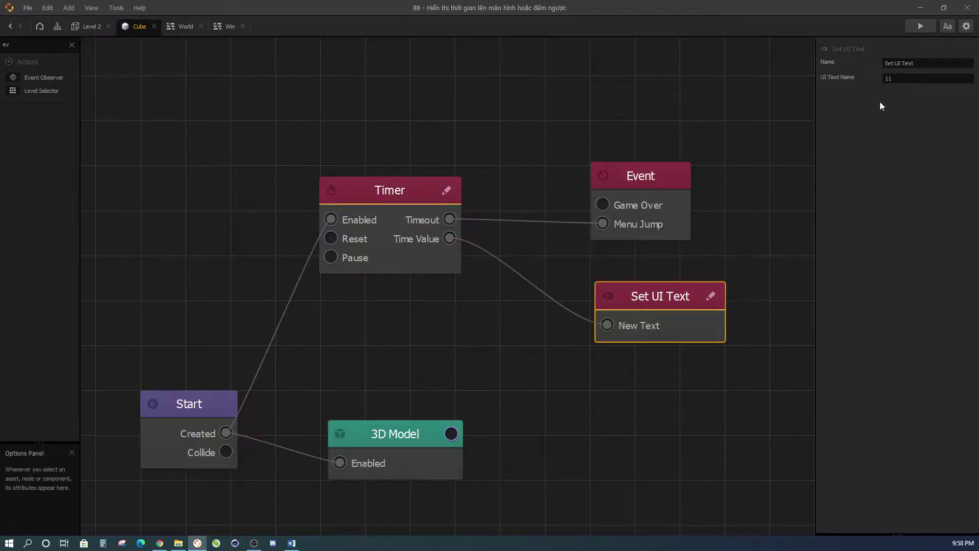
left_click(902, 78)
left_click(920, 26)
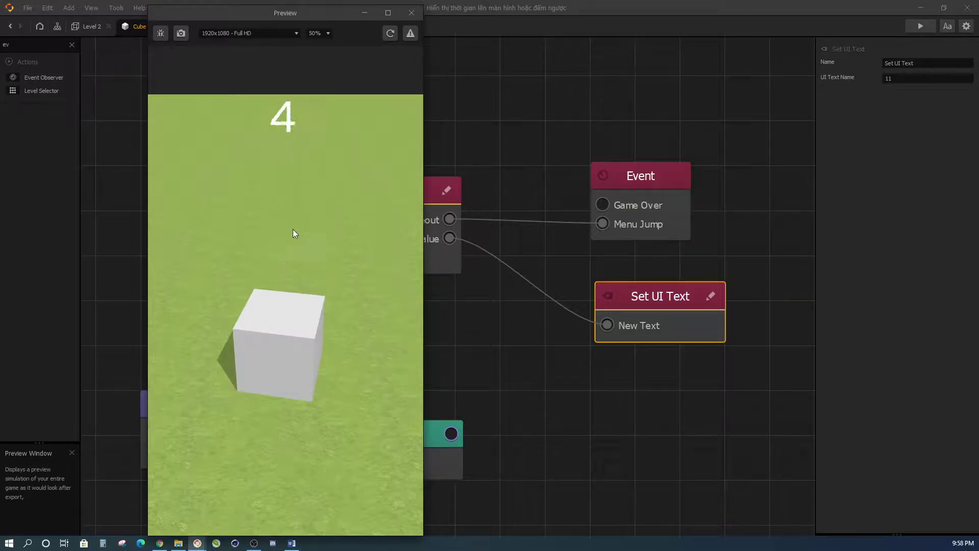
left_click(411, 13)
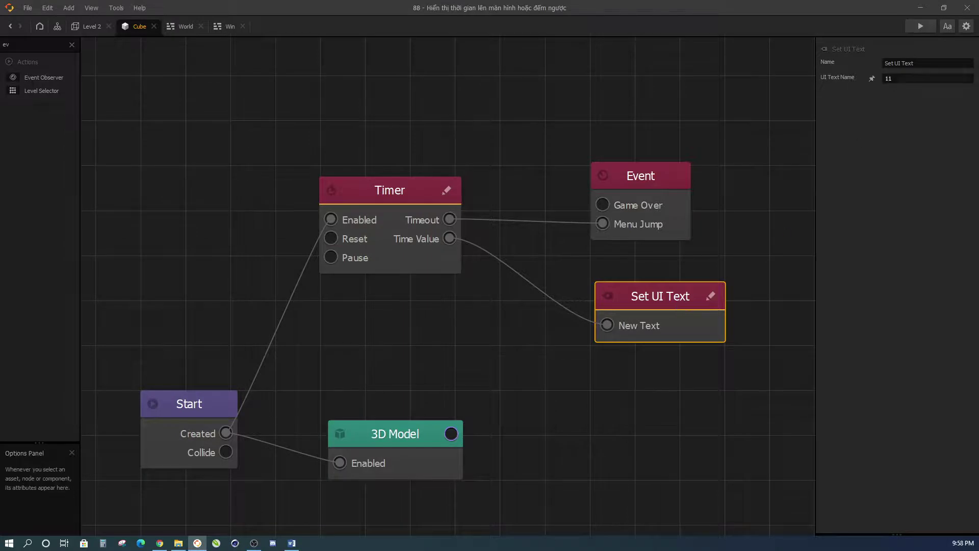
Step: Set the Set UI Text node's UI Text Name to 22 and test the timer in the game preview
left_click(882, 78)
type("22")
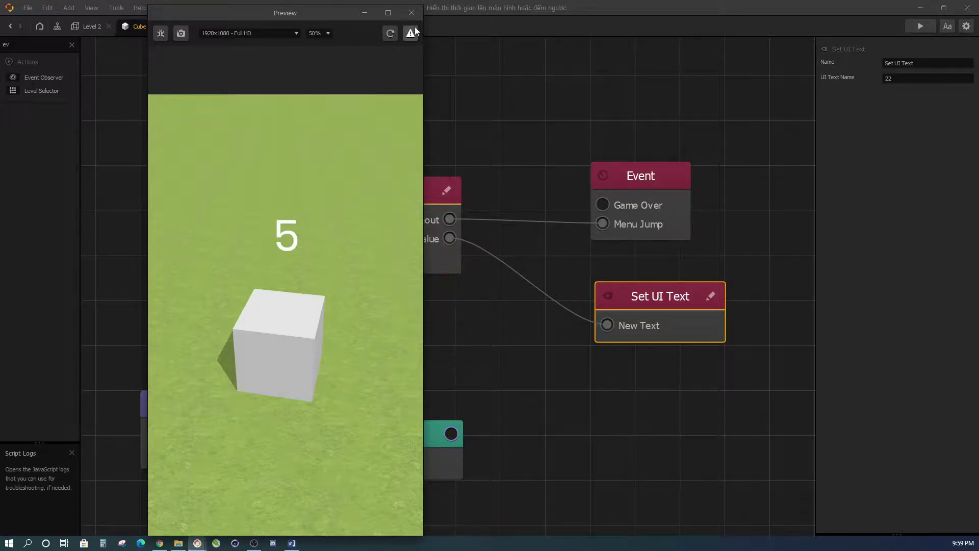
left_click(411, 14)
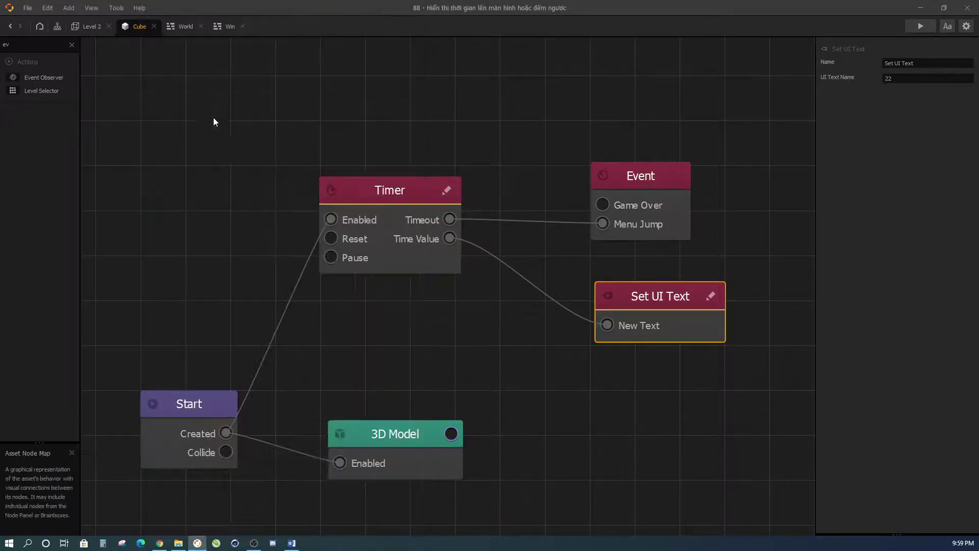
Step: Delete label 22 from the World screen and return to the Cube's node map
left_click(90, 28)
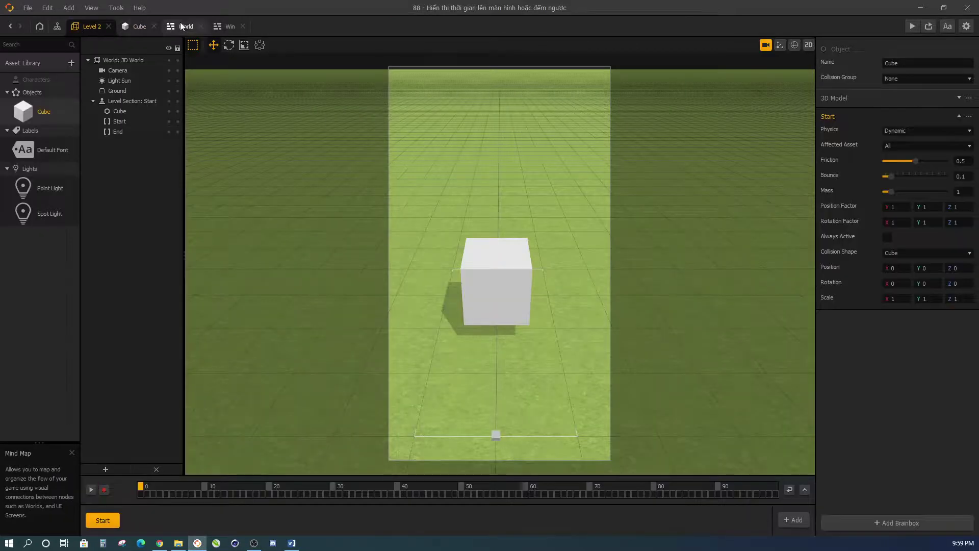
left_click(183, 26)
left_click(527, 225)
left_click(487, 225)
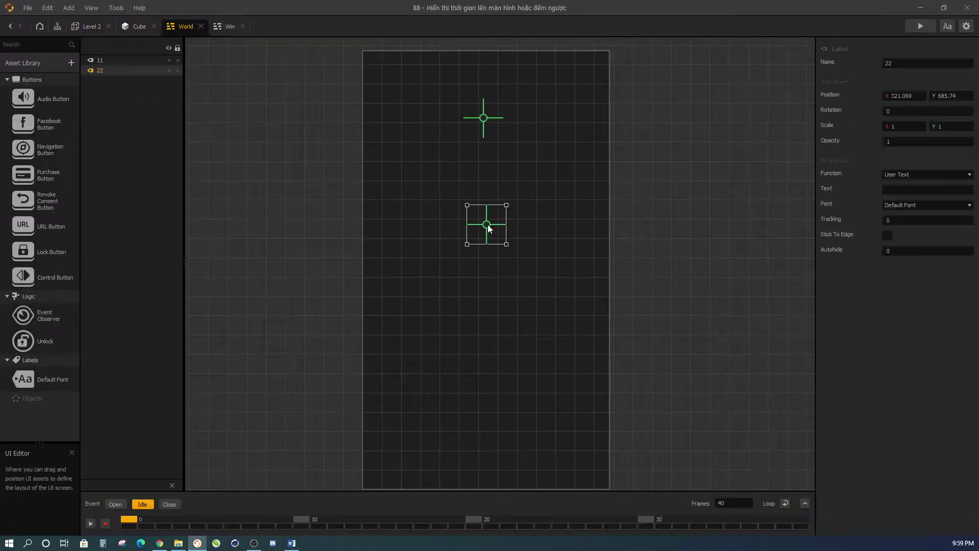
key("Delete")
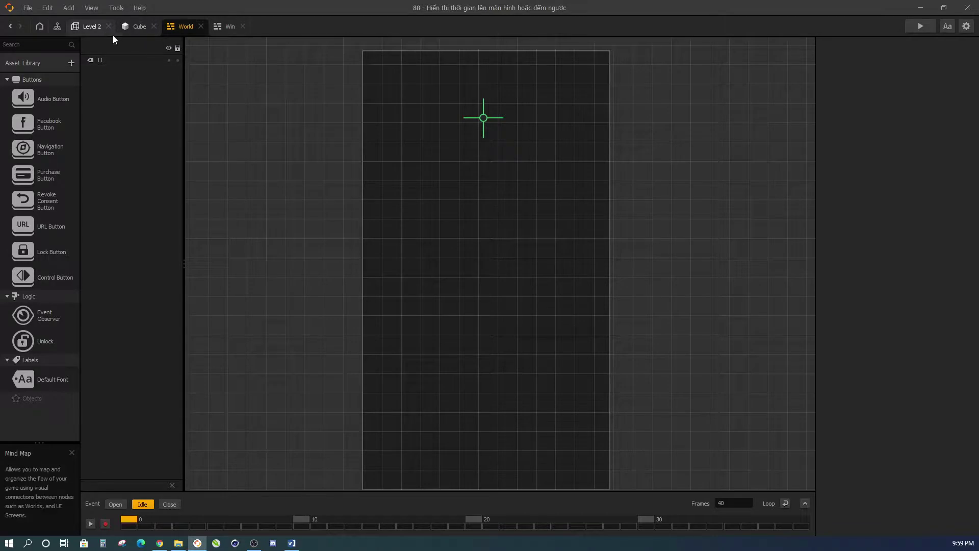
left_click(137, 26)
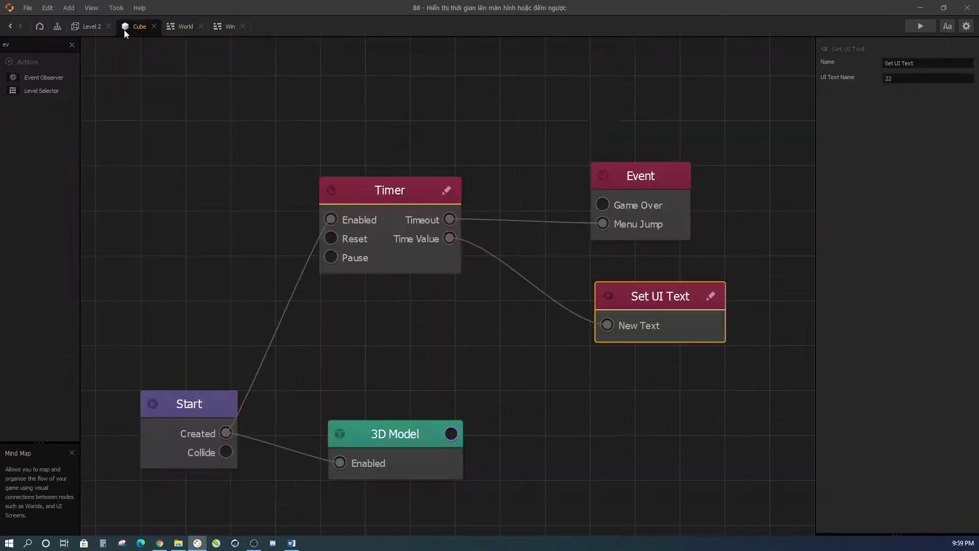
Step: Set the Set UI Text node's UI Text Name to 11 and rerun the game preview
left_click(374, 193)
left_click(921, 26)
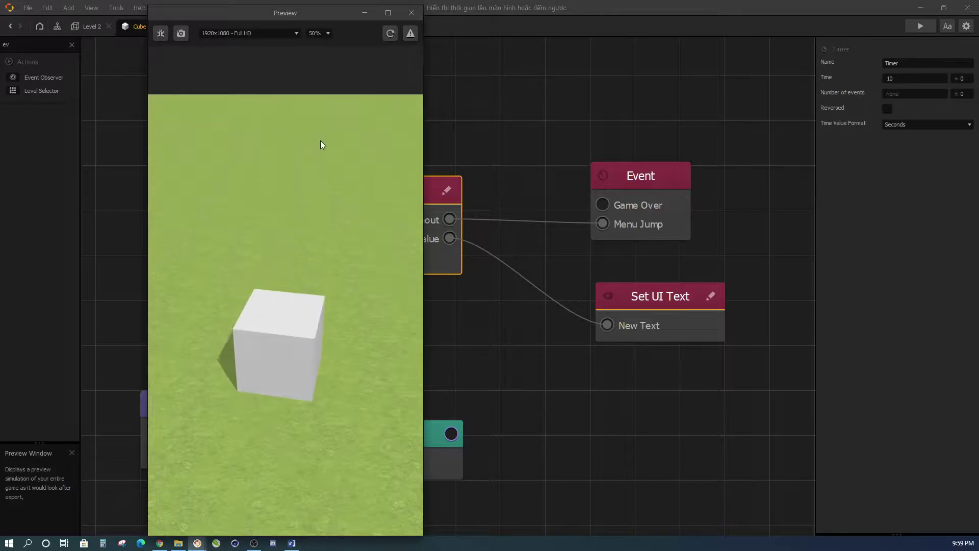
left_click(674, 298)
double_click(890, 79)
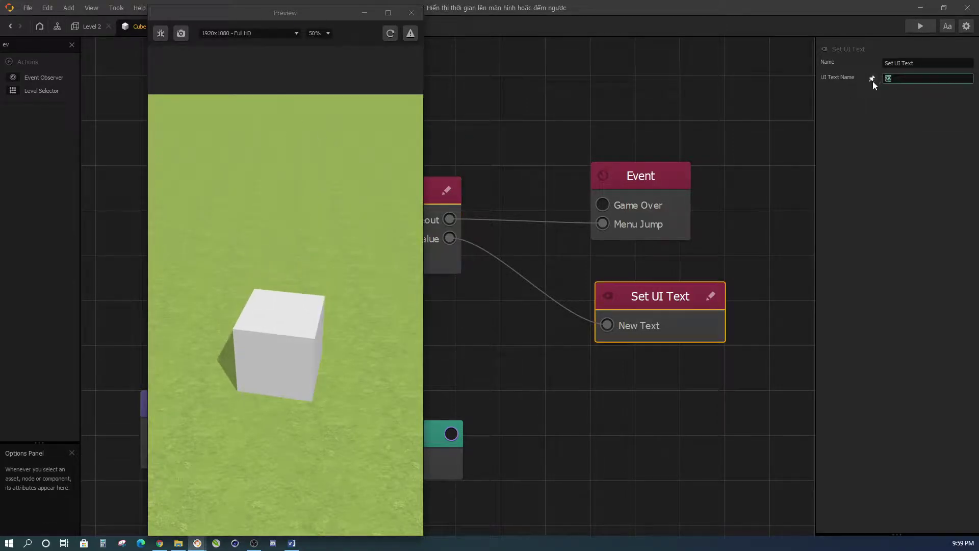
type("11")
left_click(390, 33)
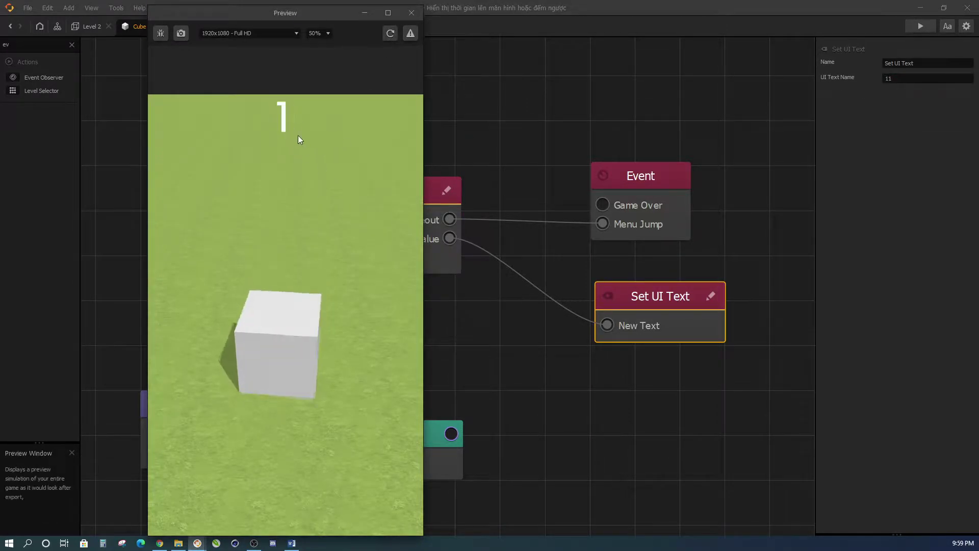
Step: Run the preview through to timeout while examining the Timer node's Time setting and the Event node, and close the preview
left_click_drag(517, 150, 610, 153)
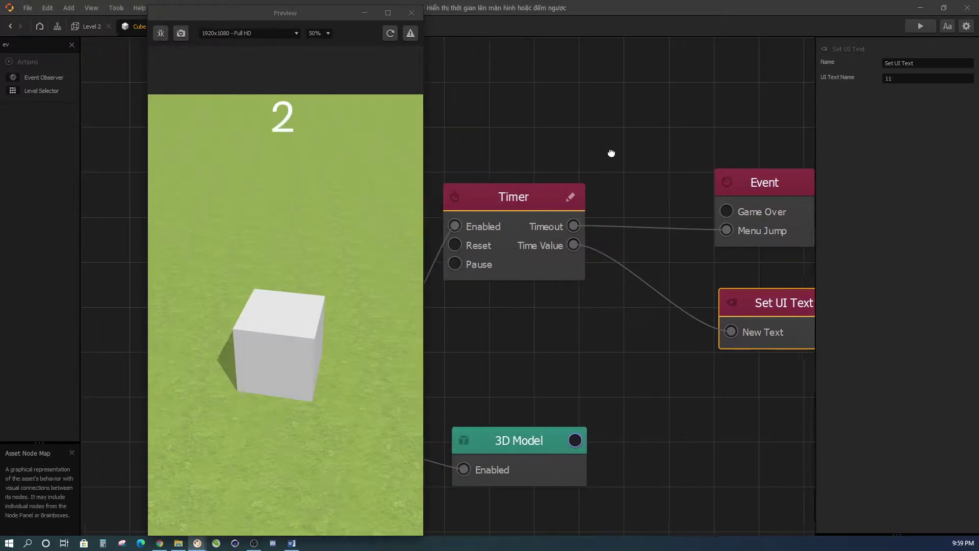
scroll(606, 162, "down", 2)
left_click(520, 189)
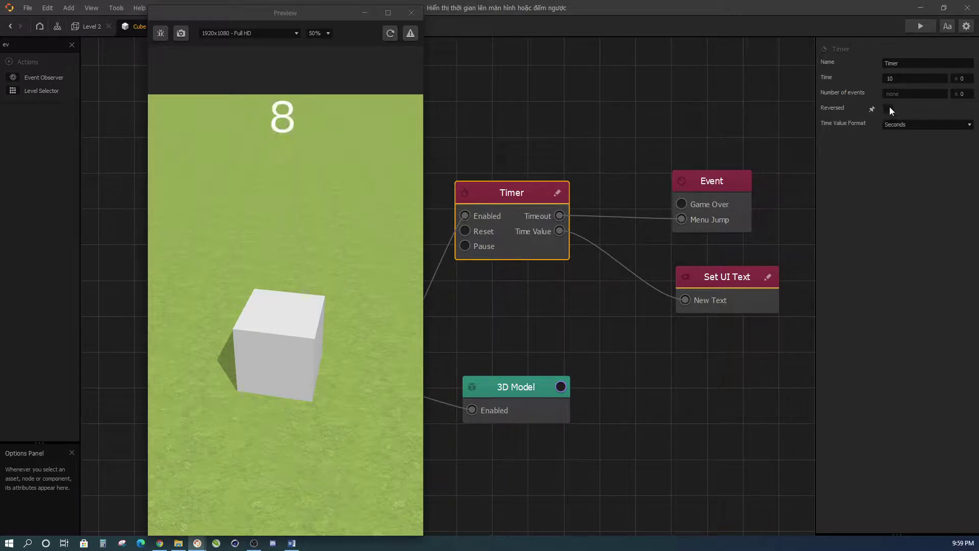
left_click(889, 78)
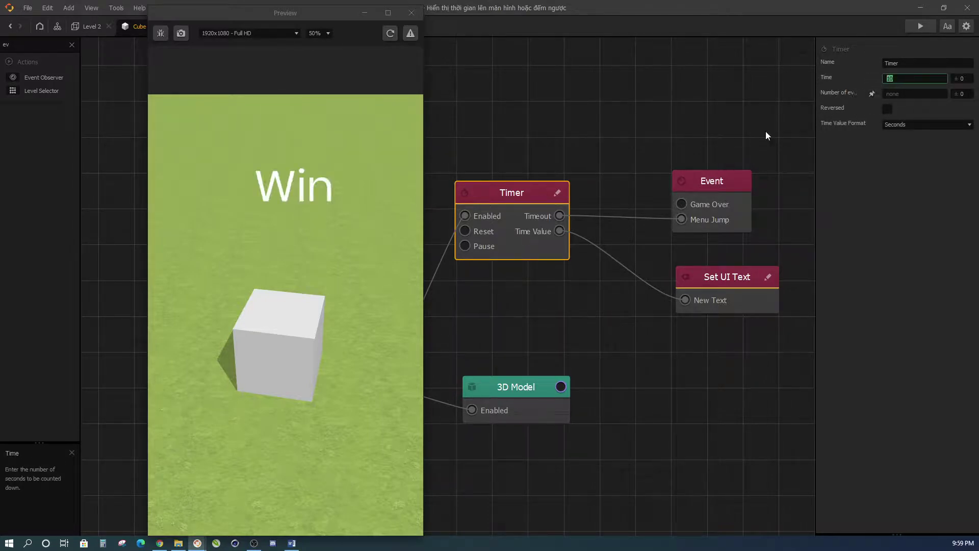
left_click_drag(707, 183, 706, 170)
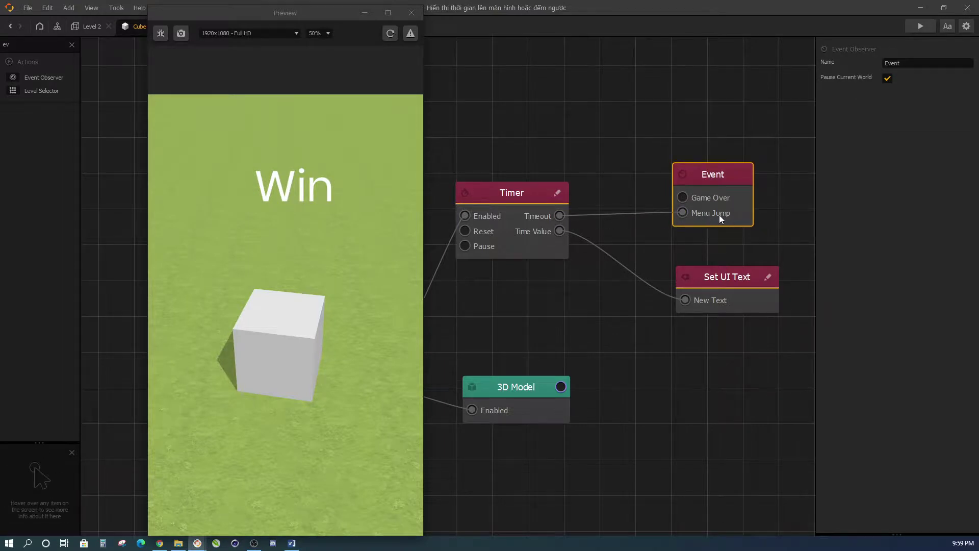
left_click(411, 13)
Step: Adjust the Win node's placement in the Mind Map and move the Win screen's label to about X 317, Y 805
left_click(91, 26)
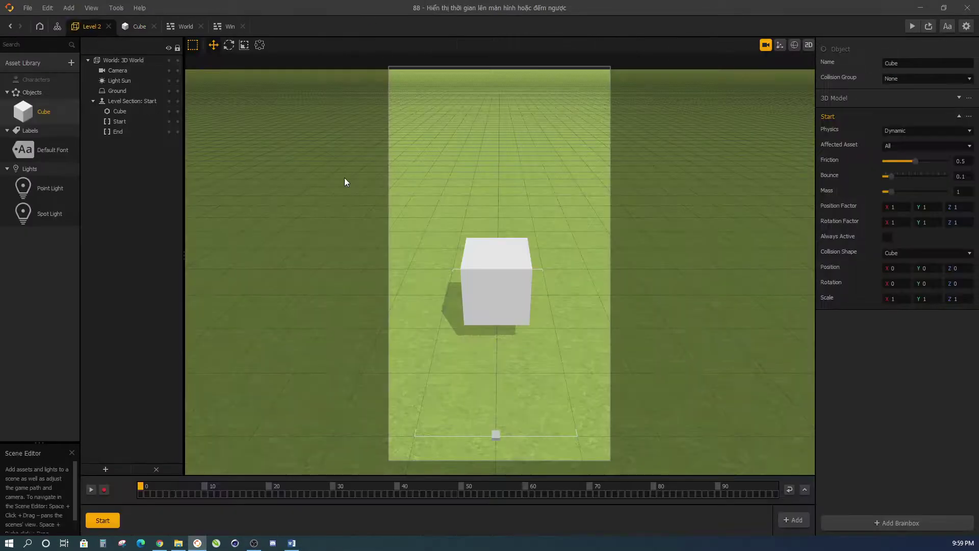
left_click(58, 27)
mouse_move(400, 252)
left_mouse_down()
mouse_move(429, 262)
mouse_move(402, 253)
left_mouse_up()
left_click_drag(495, 300, 513, 290)
double_click(523, 292)
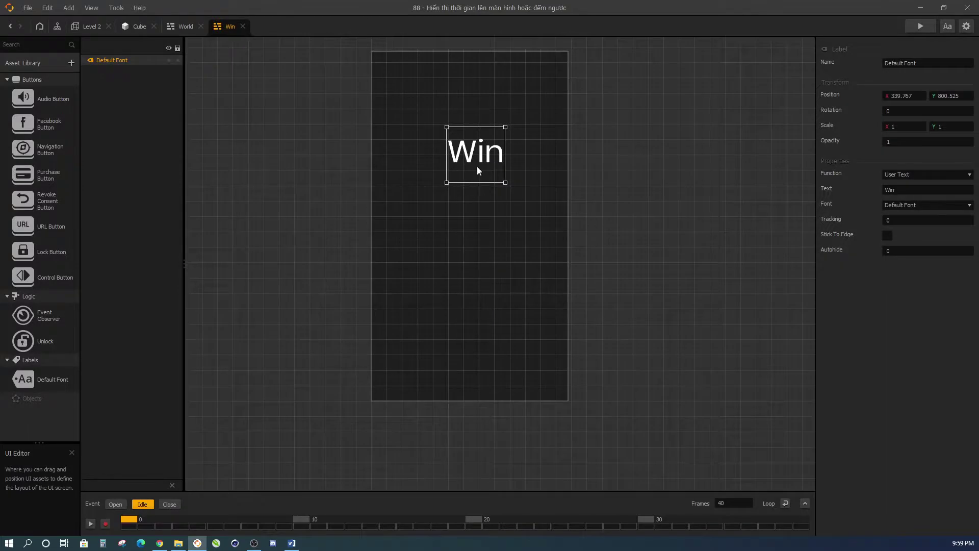
left_click_drag(483, 167, 476, 166)
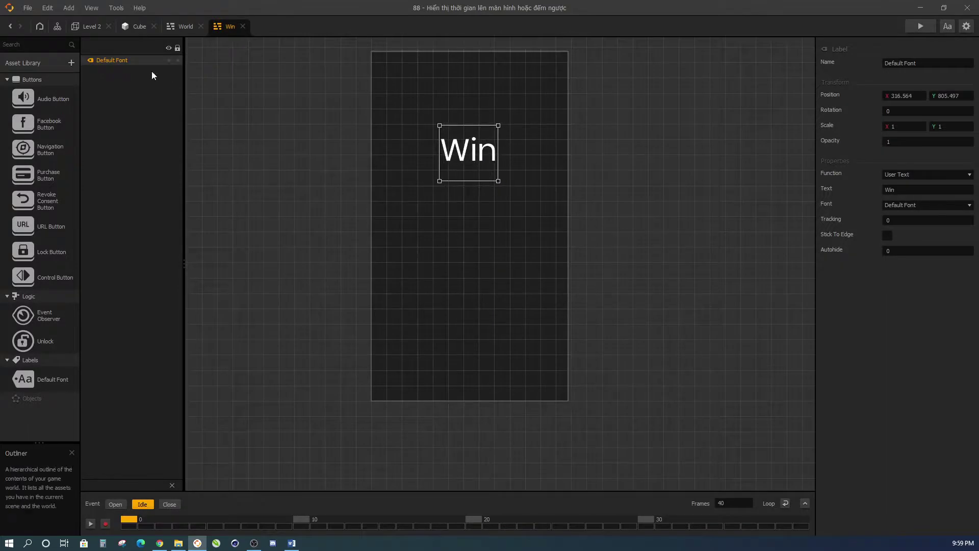
Step: Enable Reversed on the Cube's Timer node and test the countdown in the game preview
left_click(139, 26)
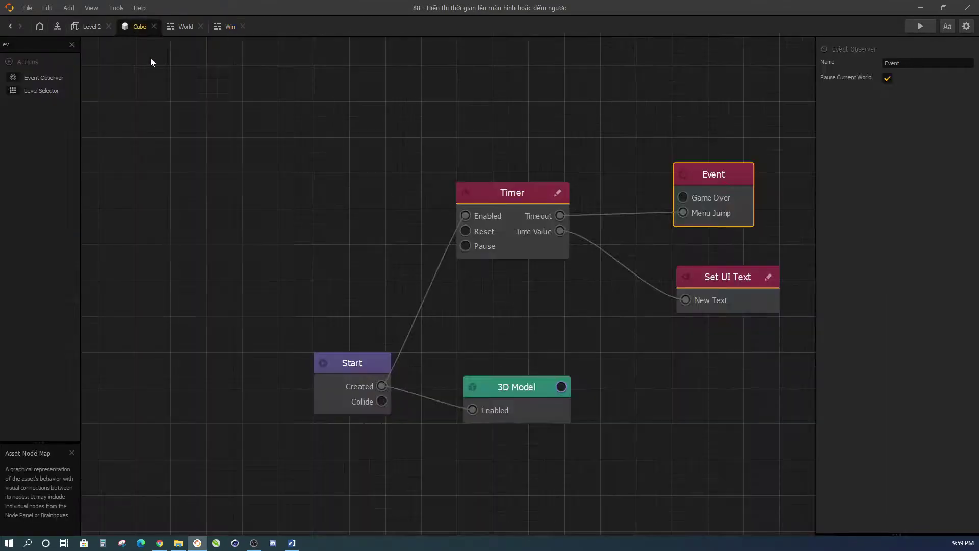
left_click(525, 188)
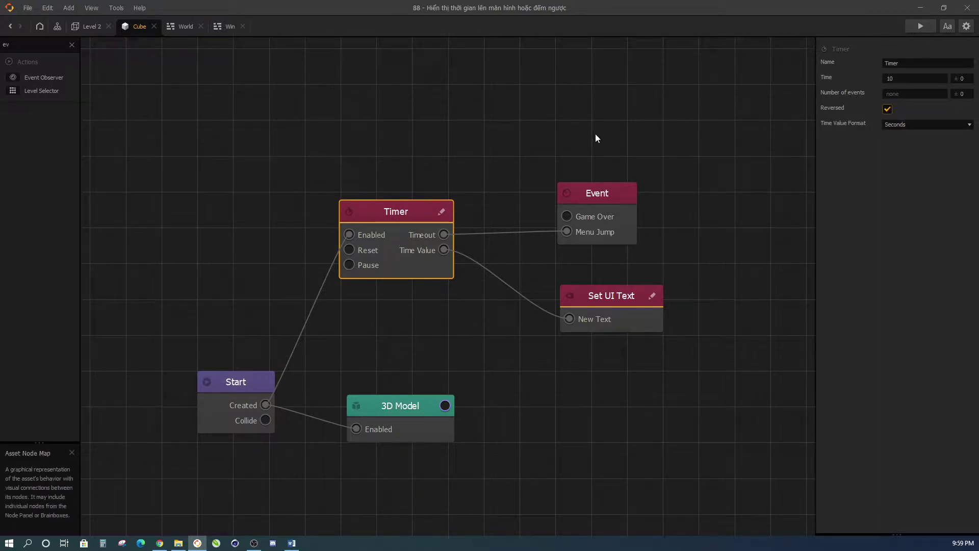
left_click(920, 26)
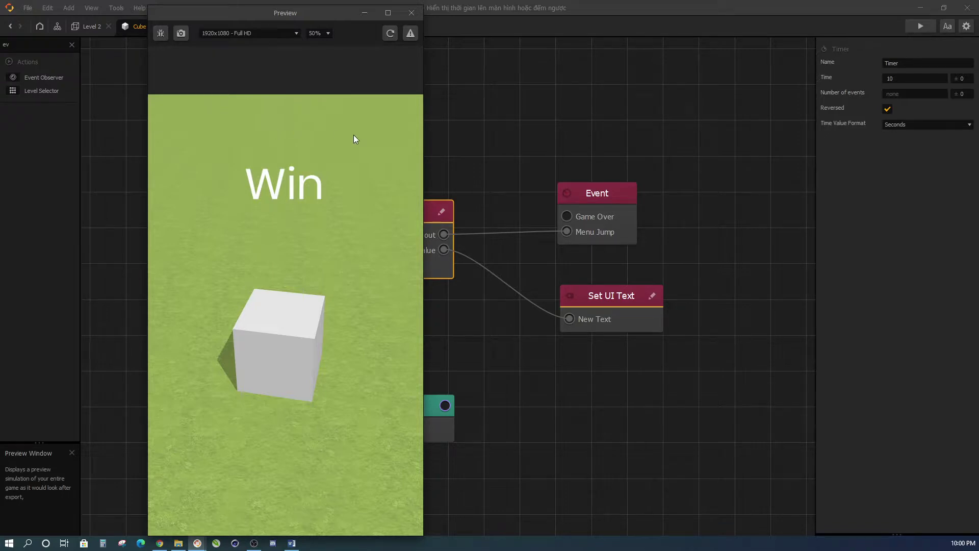
left_click_drag(464, 151, 579, 139)
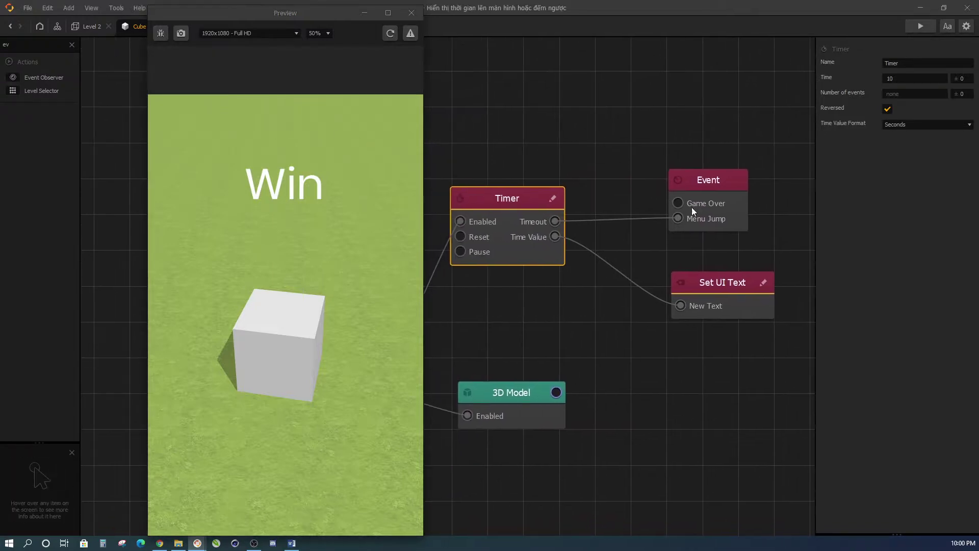
left_click(412, 13)
Step: Review the Cube's Event node, Level 2's Event link and the Win screen's label, and test the Win screen in the game preview
left_click(619, 185)
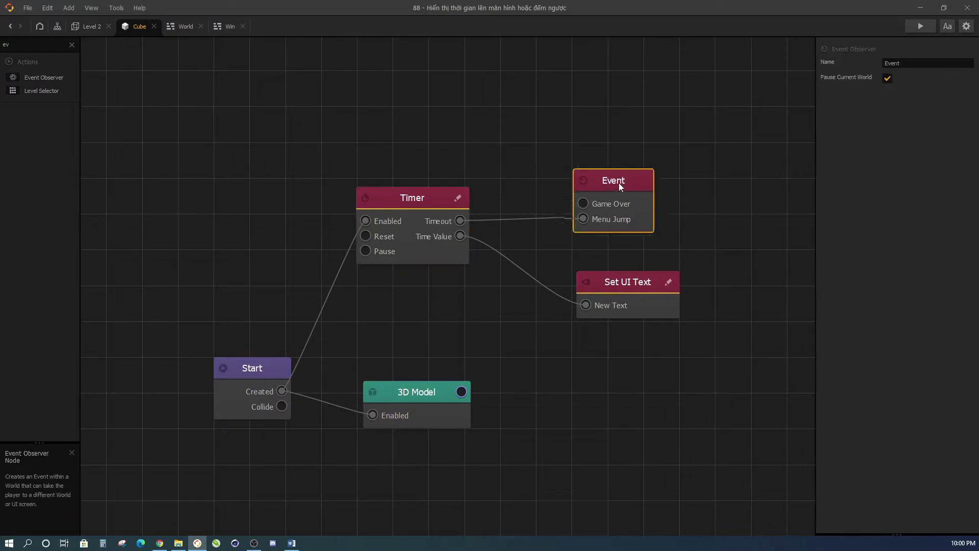
left_click_drag(619, 182, 617, 167)
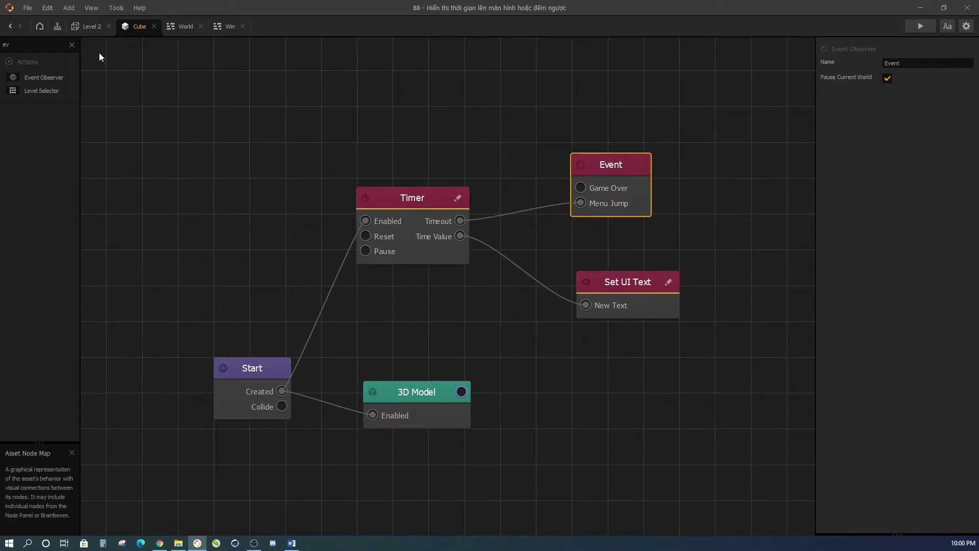
left_click(57, 26)
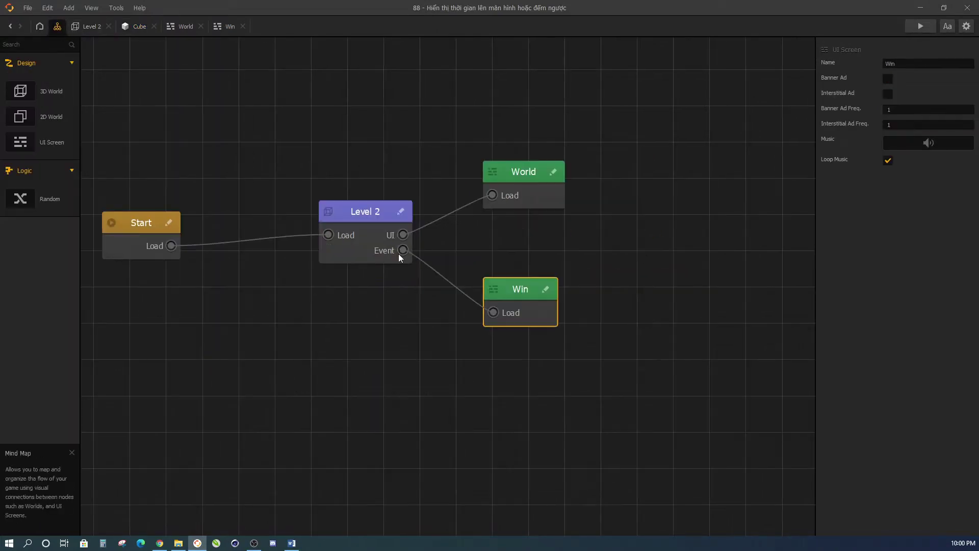
double_click(524, 287)
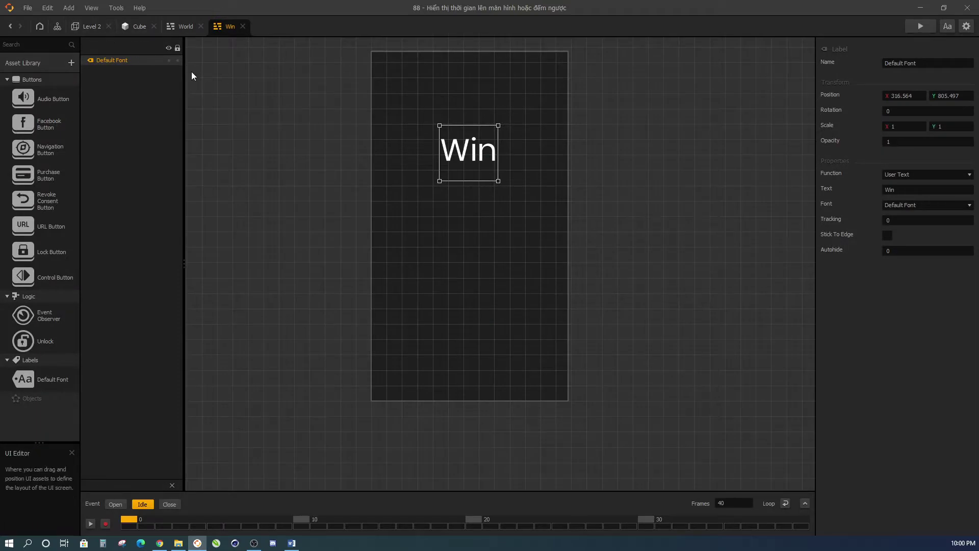
left_click(917, 29)
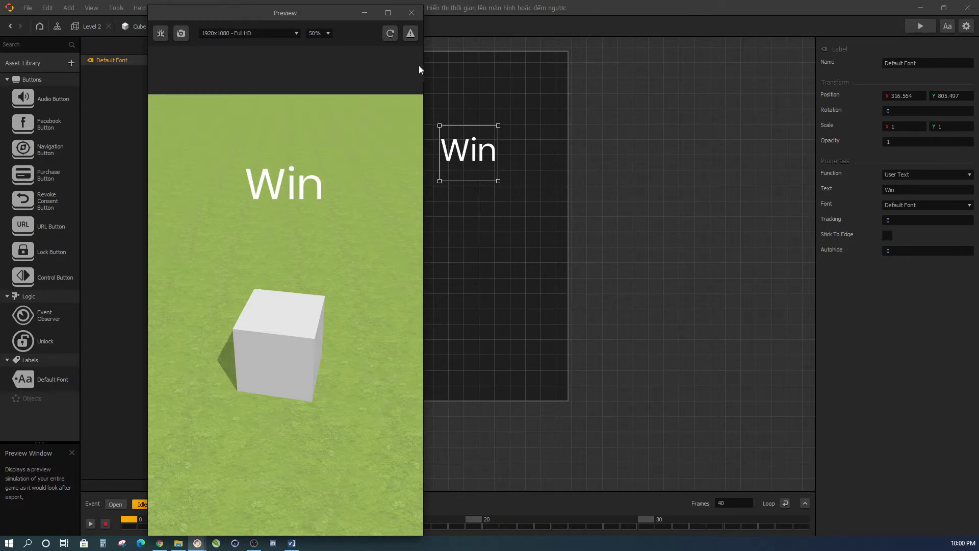
left_click_drag(268, 16, 200, 58)
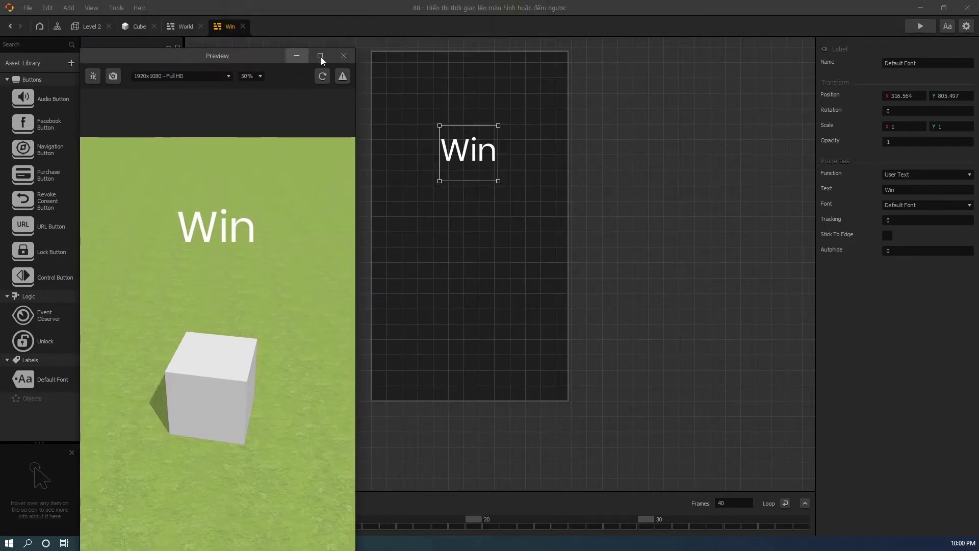
Step: Return to the Cube's node map and rearrange the Timer and Set UI Text nodes
left_click(184, 30)
left_click(141, 28)
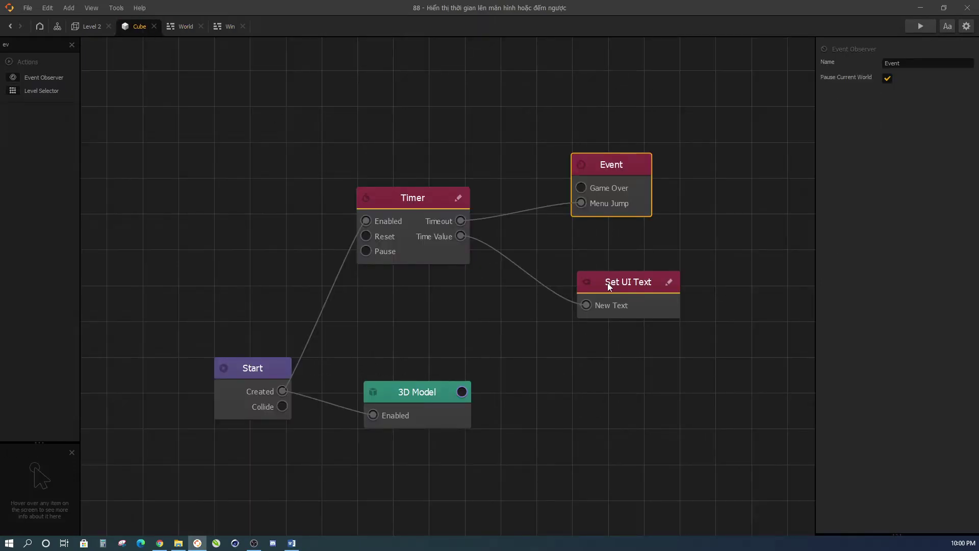
mouse_move(607, 283)
left_mouse_down()
mouse_move(617, 310)
mouse_move(610, 296)
left_mouse_up()
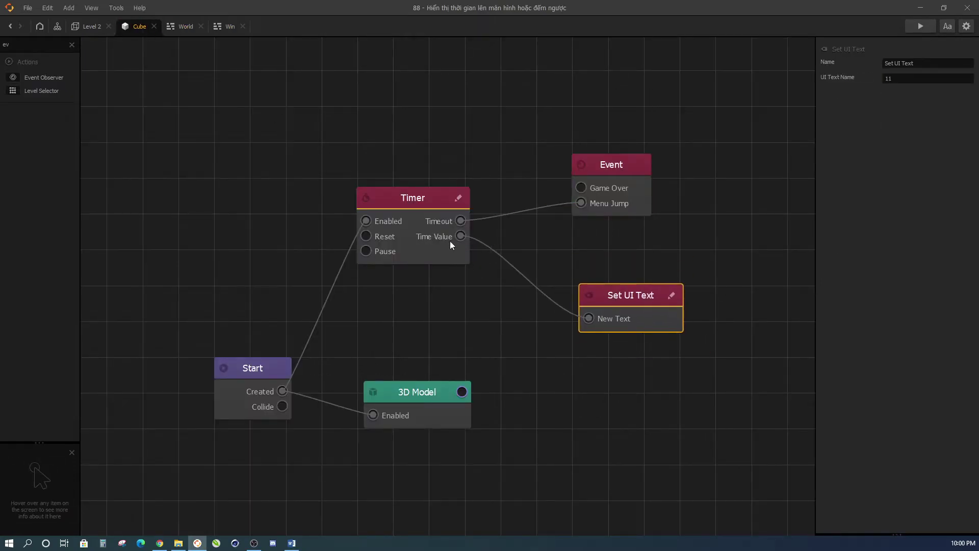
left_click_drag(422, 200, 421, 185)
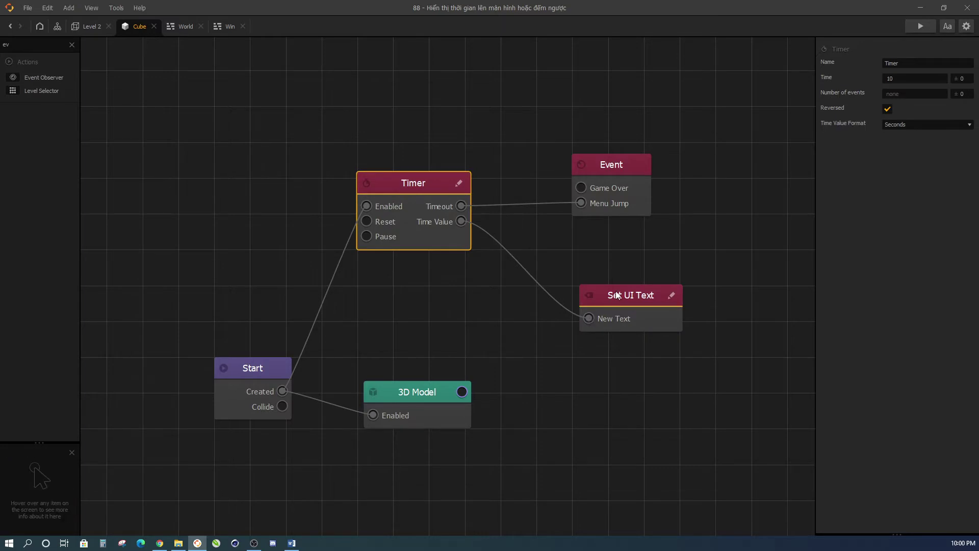
mouse_move(614, 307)
left_mouse_down()
mouse_move(606, 291)
mouse_move(621, 292)
left_mouse_up()
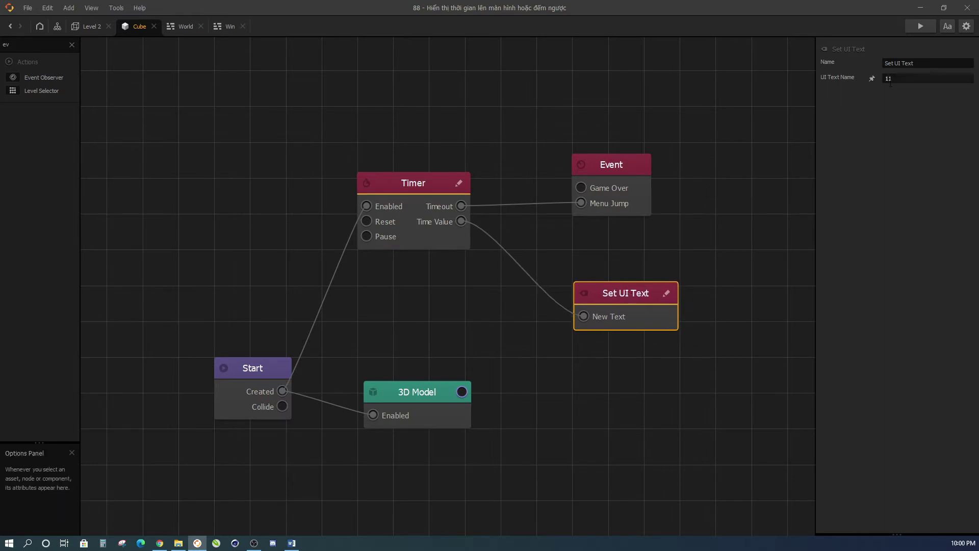
Step: Check the Set UI Text node's UI Text Name and run the countdown in the game preview
left_click(836, 80)
left_click(899, 79)
left_click_drag(635, 293, 628, 292)
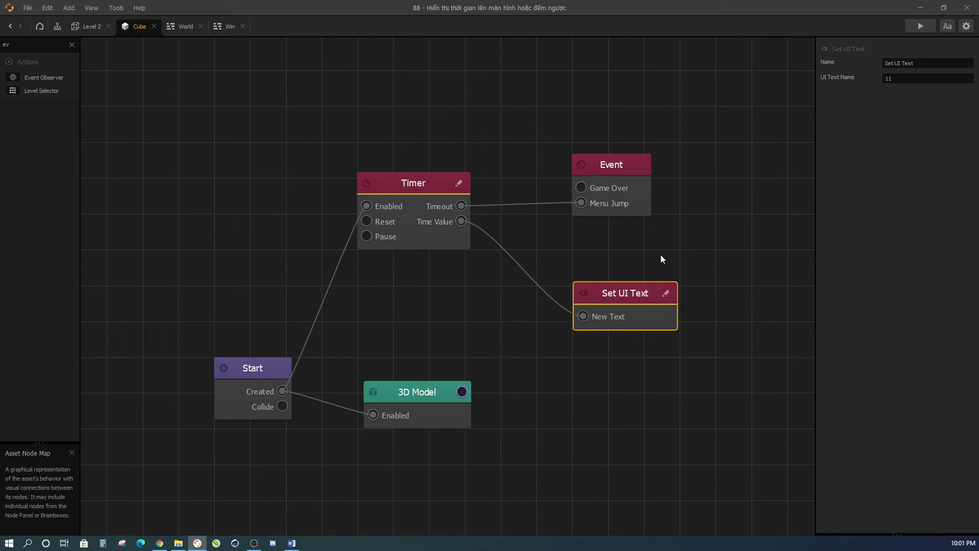
left_click_drag(610, 292, 613, 301)
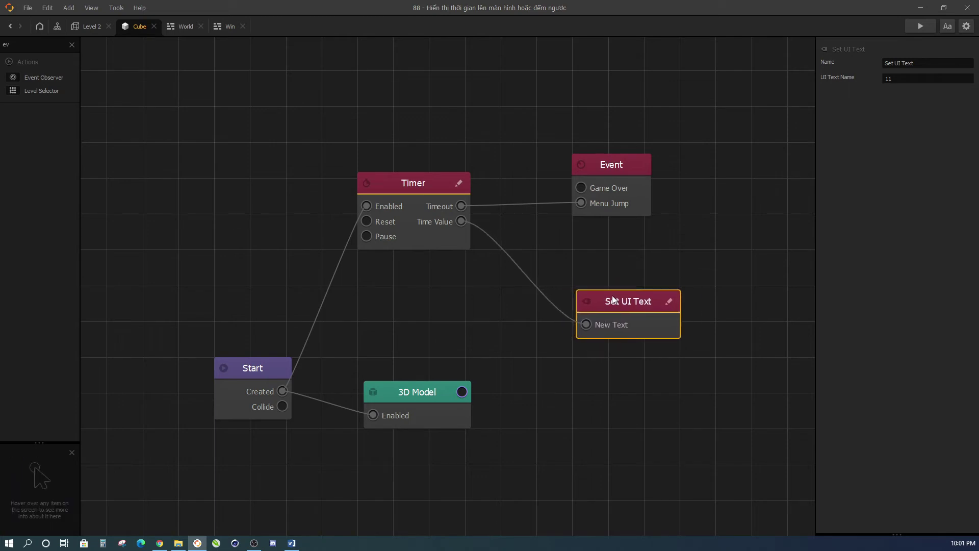
left_click(655, 381)
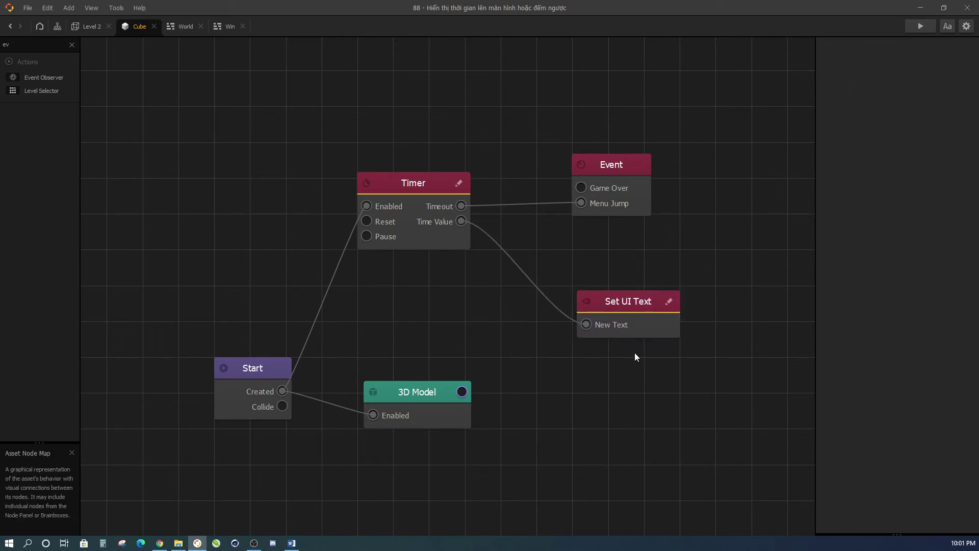
left_click_drag(613, 301, 611, 299)
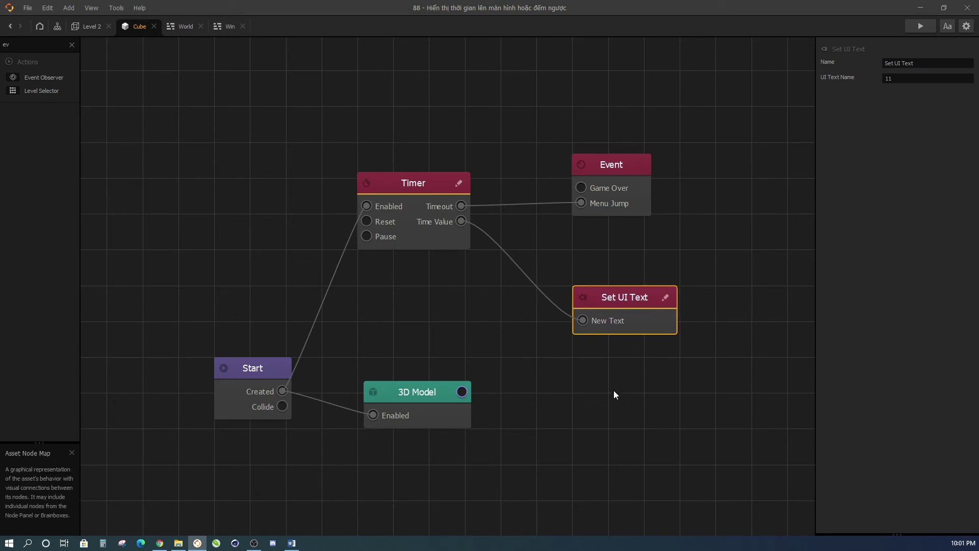
left_click(921, 26)
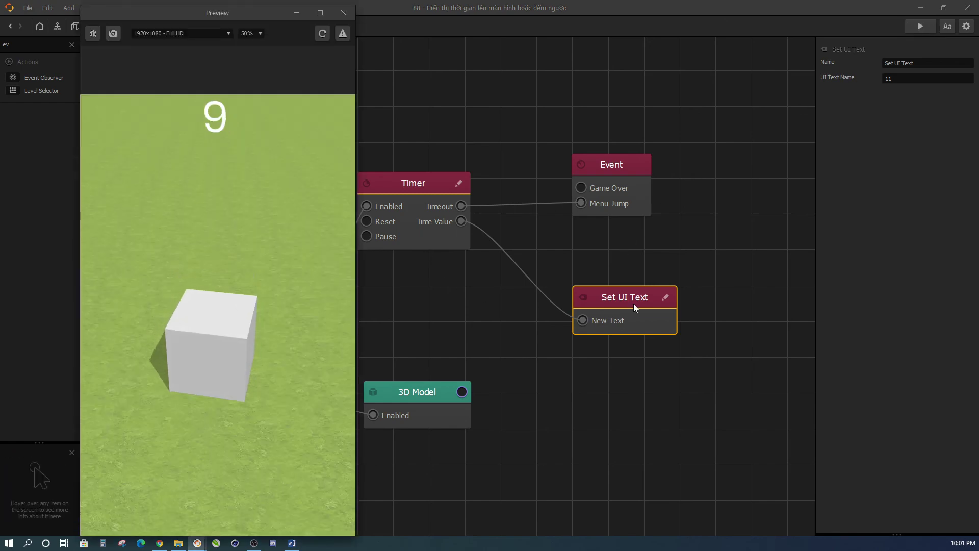